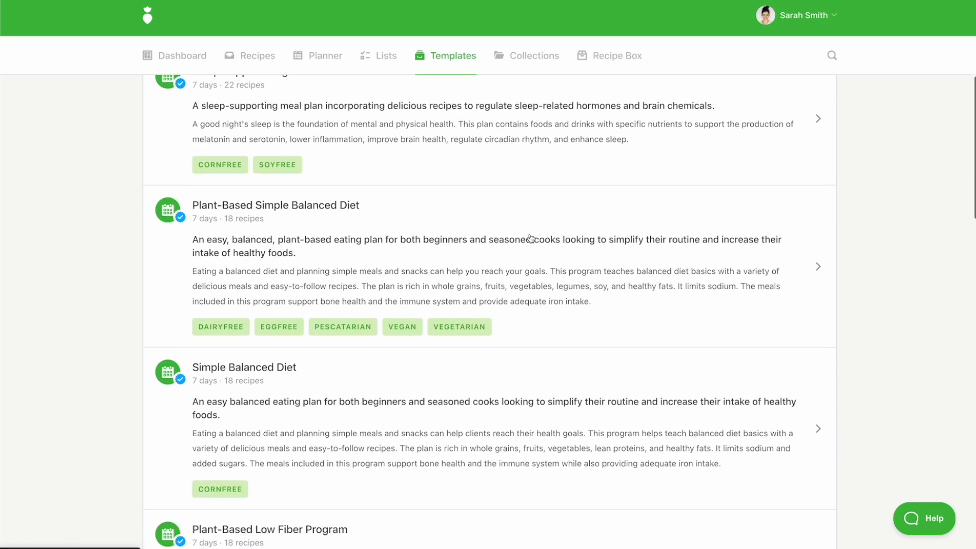
- Browse the list of meal plan templates and their descriptions
{"action": "scroll", "coordinate": [531, 238], "scroll_direction": "down", "scroll_amount": 8}
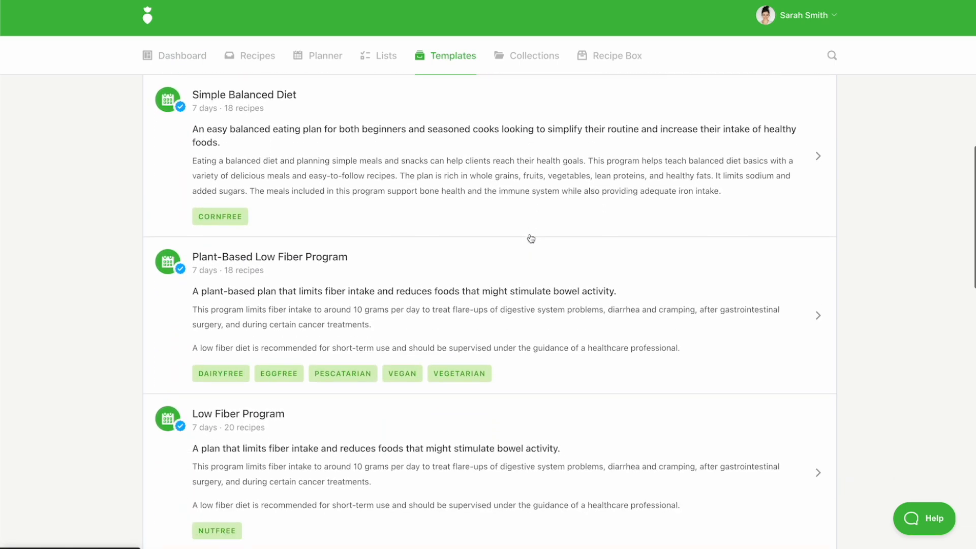
{"action": "scroll", "coordinate": [530, 238], "scroll_direction": "down", "scroll_amount": 9}
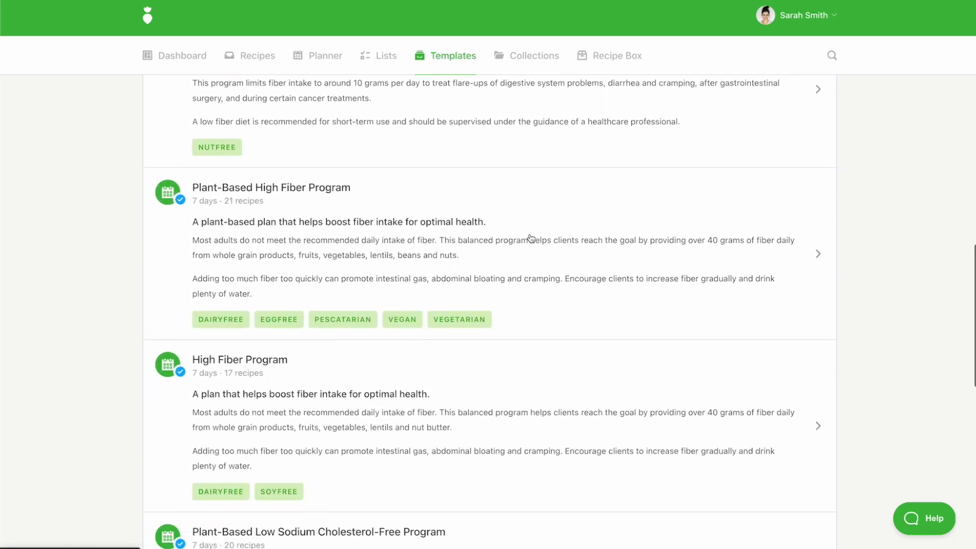
{"action": "scroll", "coordinate": [531, 238], "scroll_direction": "down", "scroll_amount": 8}
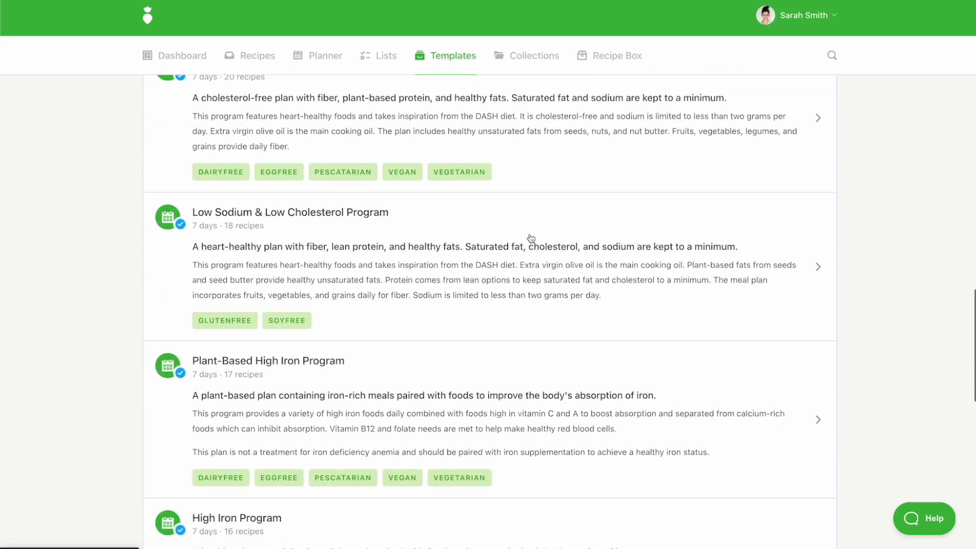
{"action": "scroll", "coordinate": [531, 239], "scroll_direction": "down", "scroll_amount": 5}
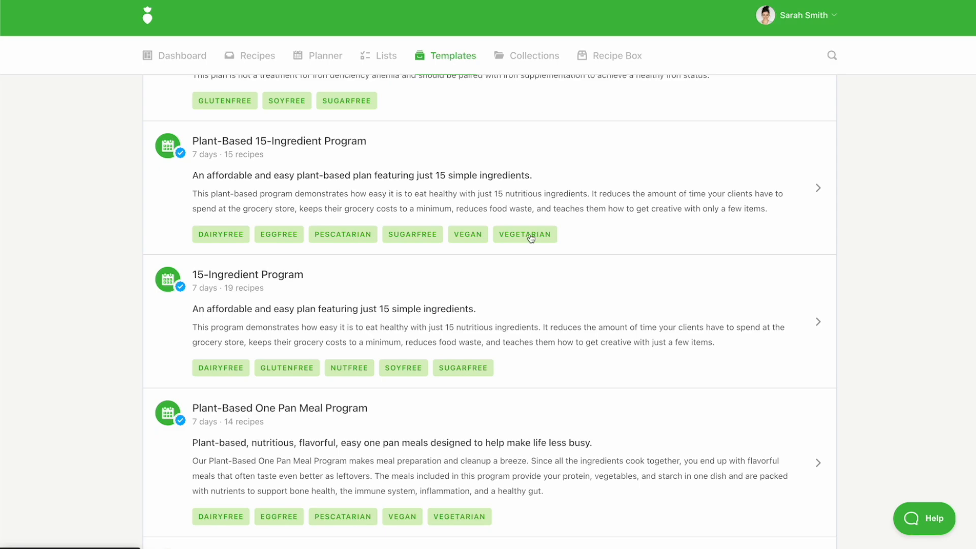
{"action": "scroll", "coordinate": [530, 238], "scroll_direction": "up", "scroll_amount": 15}
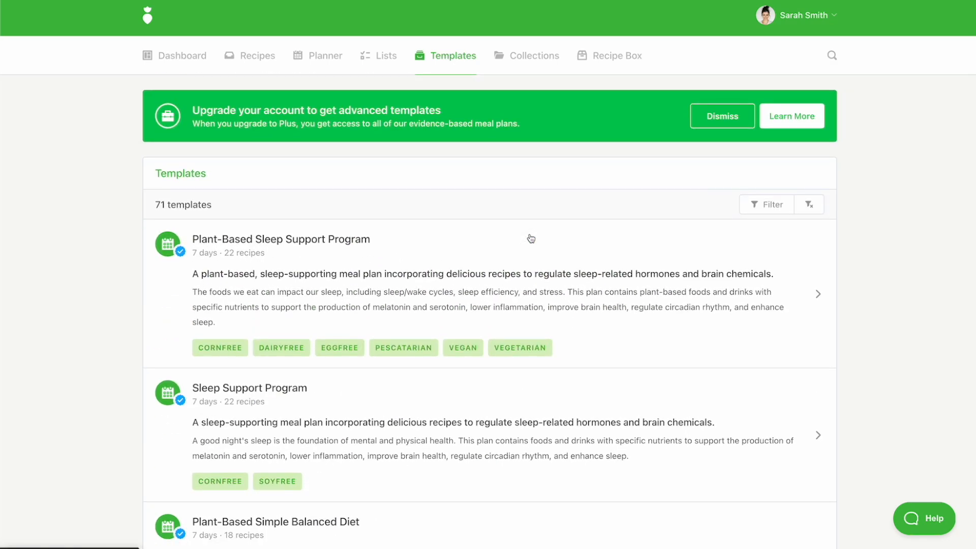
{"action": "scroll", "coordinate": [530, 238], "scroll_direction": "down", "scroll_amount": 2}
{"action": "scroll", "coordinate": [530, 238], "scroll_direction": "down", "scroll_amount": 3}
{"action": "scroll", "coordinate": [531, 238], "scroll_direction": "down", "scroll_amount": 3}
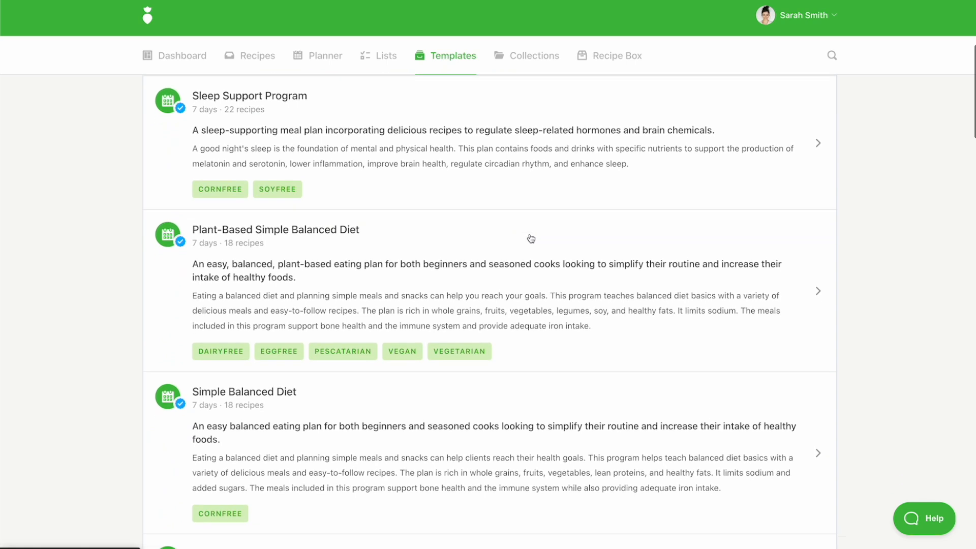
{"action": "scroll", "coordinate": [531, 238], "scroll_direction": "down", "scroll_amount": 1}
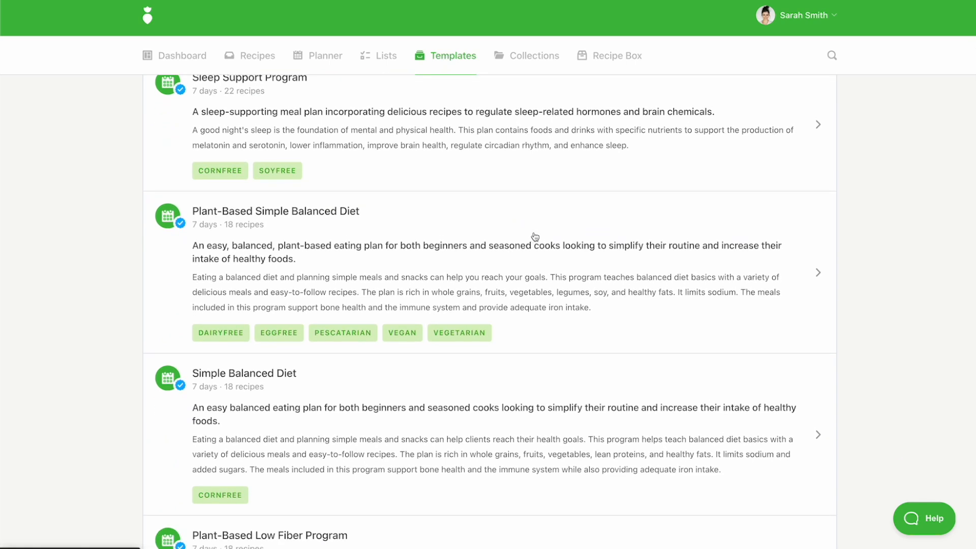
- Preview the Simple Balanced Diet template and copy the plan, replacing "copy" in the title with "for" and the client's first name
{"action": "left_click", "coordinate": [431, 414]}
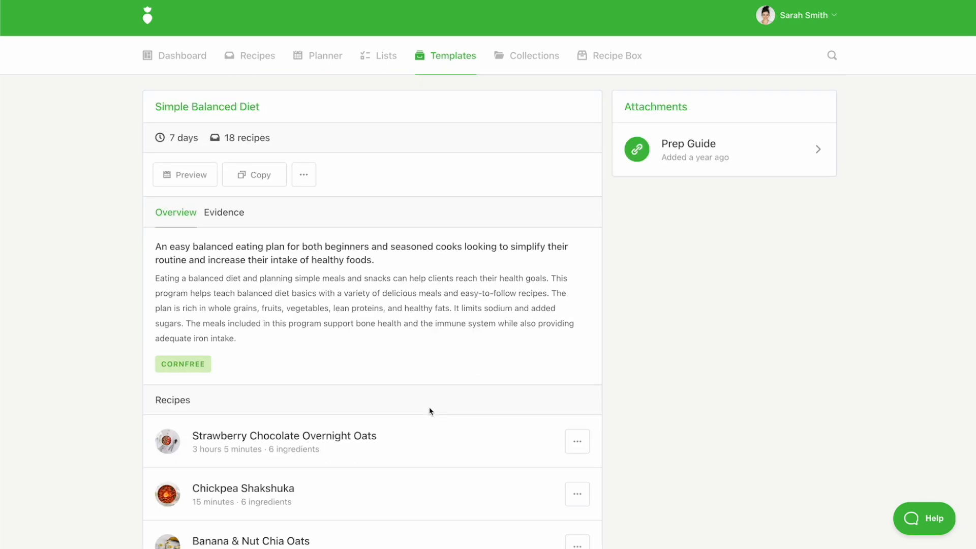
{"action": "left_click", "coordinate": [190, 176]}
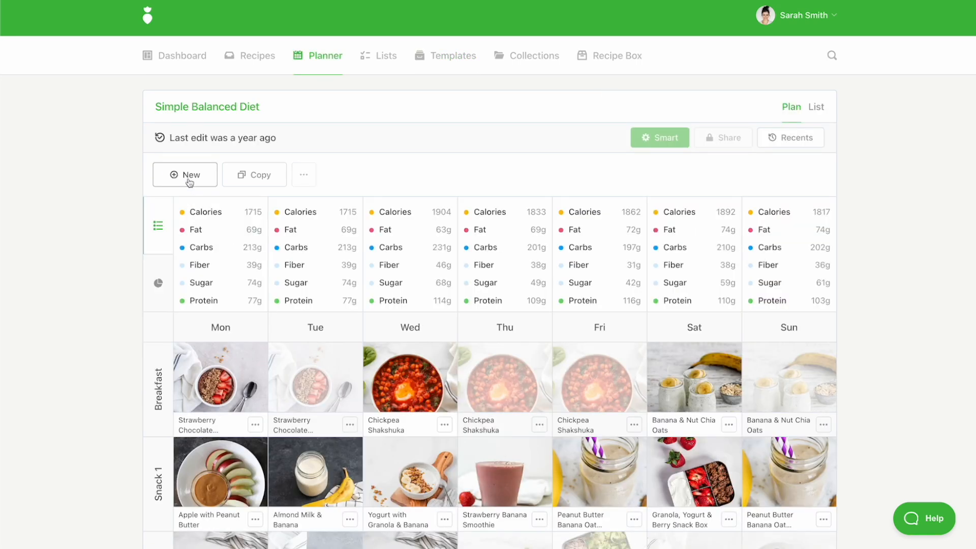
{"action": "left_click", "coordinate": [245, 172]}
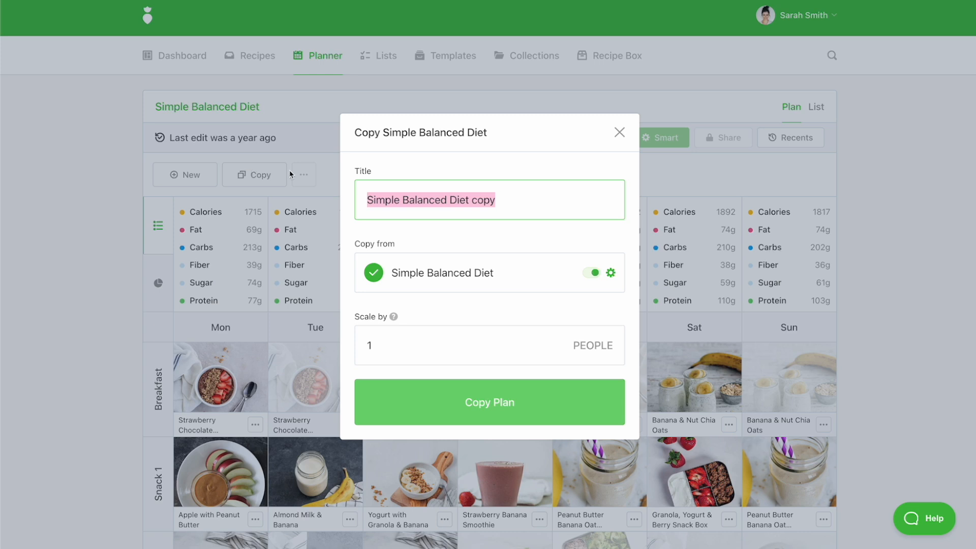
{"action": "key", "text": "Right"}
{"action": "key", "text": "BackSpace"}
{"action": "key", "text": "BackSpace"}
{"action": "key", "text": "BackSpace"}
{"action": "key", "text": "BackSpace"}
{"action": "type", "text": "for Jess"}
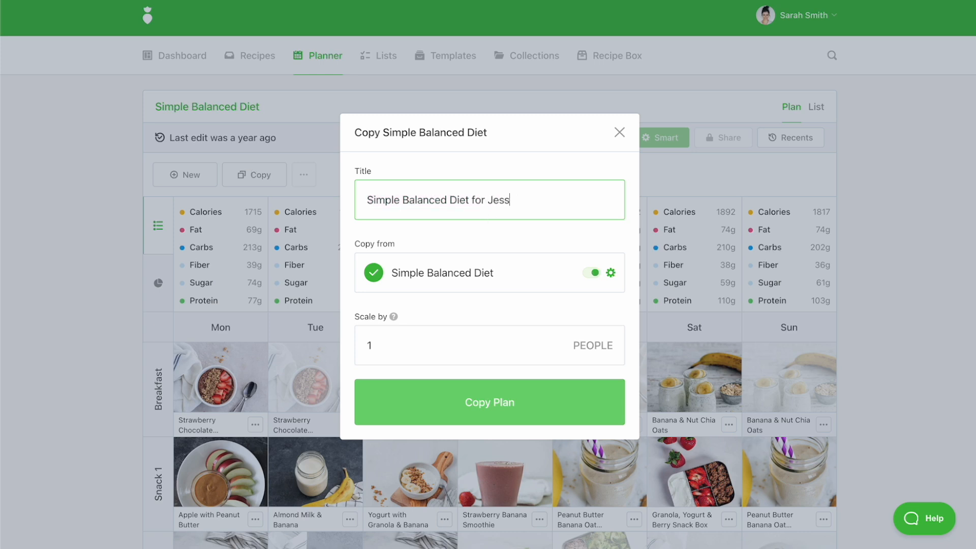
{"action": "type", "text": "ica"}
{"action": "left_click", "coordinate": [495, 409]}
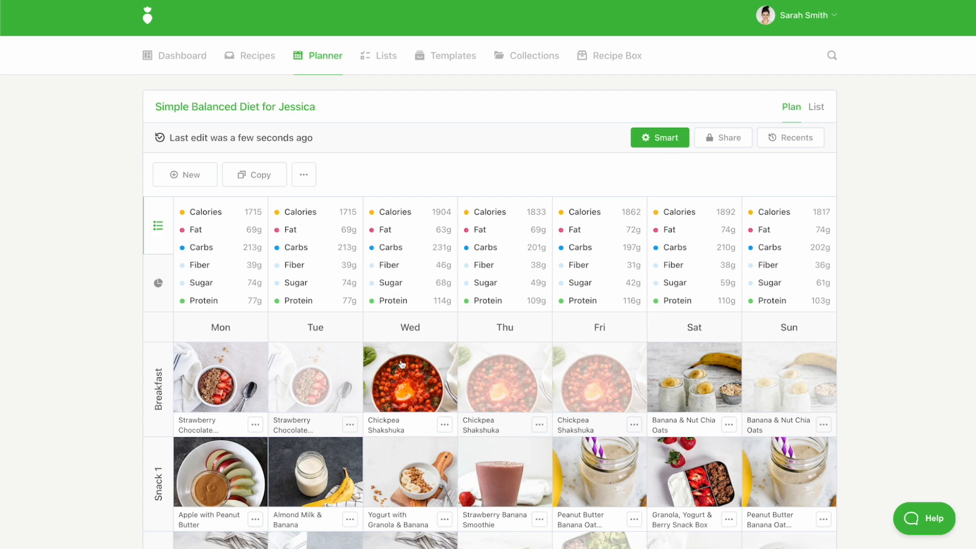
- Check the servings of Monday's Strawberry Chocolate Overnight Oats breakfast, and examine Monday's calorie breakdown by meal and its other nutrients
{"action": "left_click", "coordinate": [220, 376]}
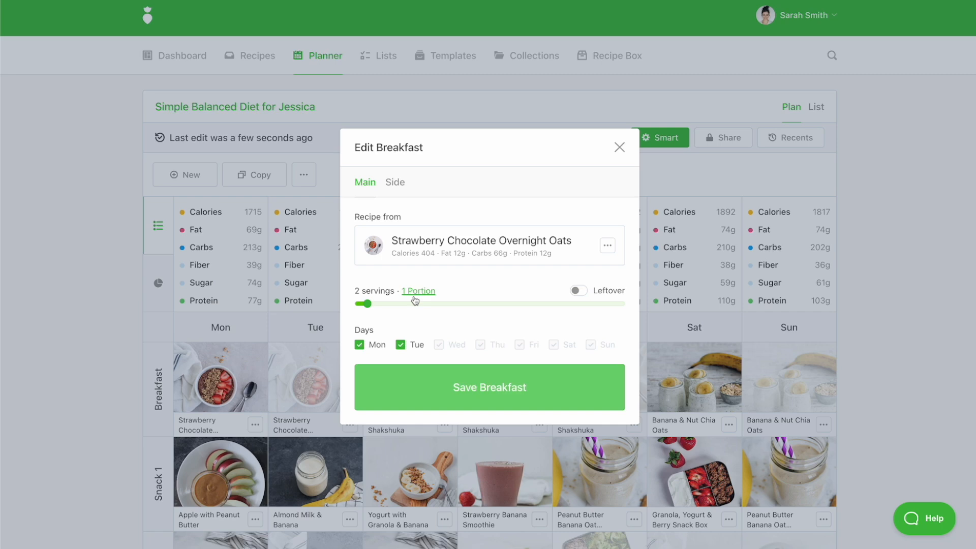
{"action": "left_click", "coordinate": [306, 319]}
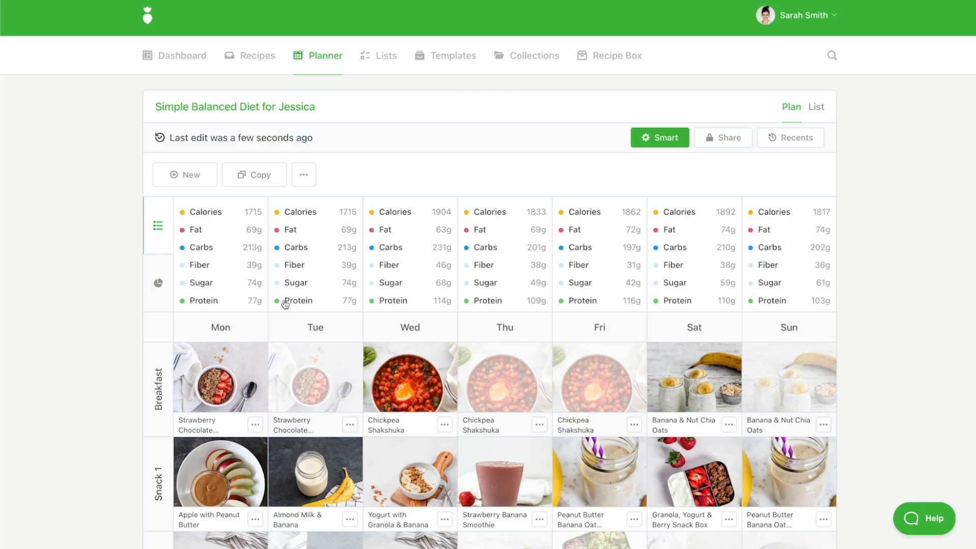
{"action": "left_click", "coordinate": [246, 213]}
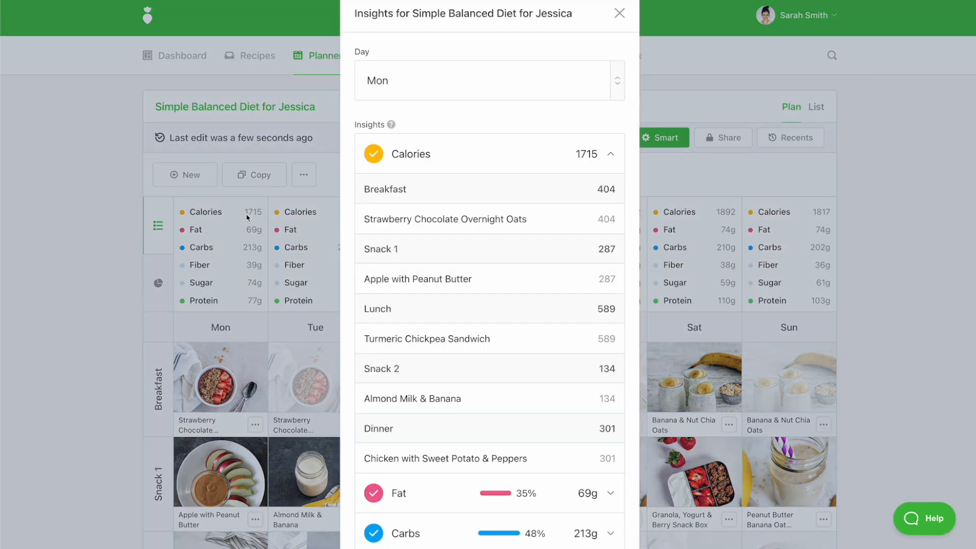
{"action": "scroll", "coordinate": [401, 300], "scroll_direction": "down", "scroll_amount": 2}
{"action": "scroll", "coordinate": [401, 300], "scroll_direction": "down", "scroll_amount": 3}
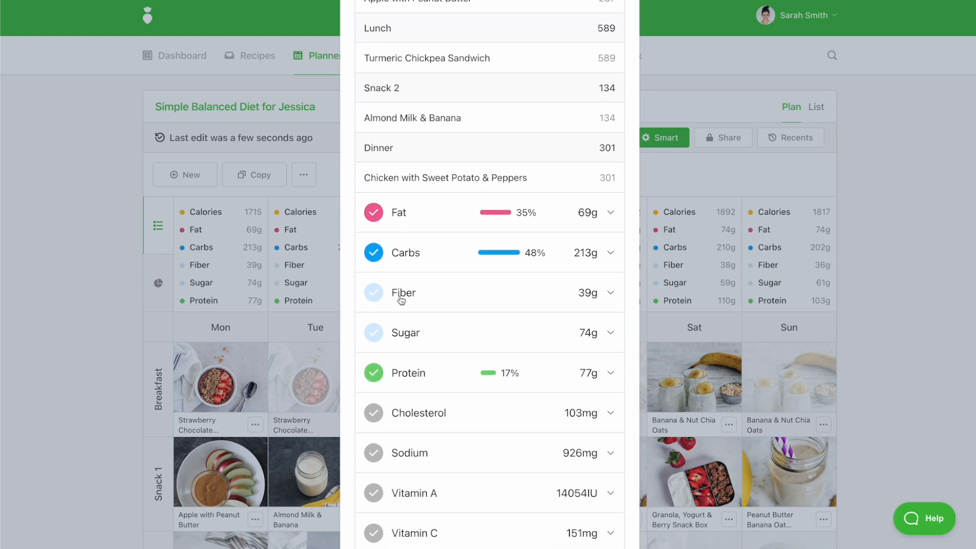
{"action": "scroll", "coordinate": [402, 300], "scroll_direction": "up", "scroll_amount": 5}
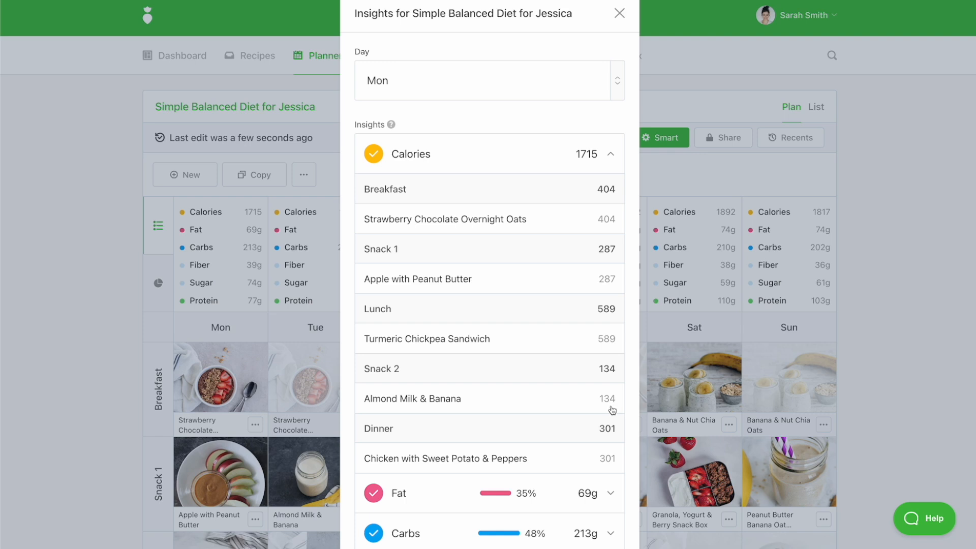
- Set Monday's Snack 2, Almond Milk & Banana, to 2 servings and save the meal
{"action": "left_click", "coordinate": [425, 400]}
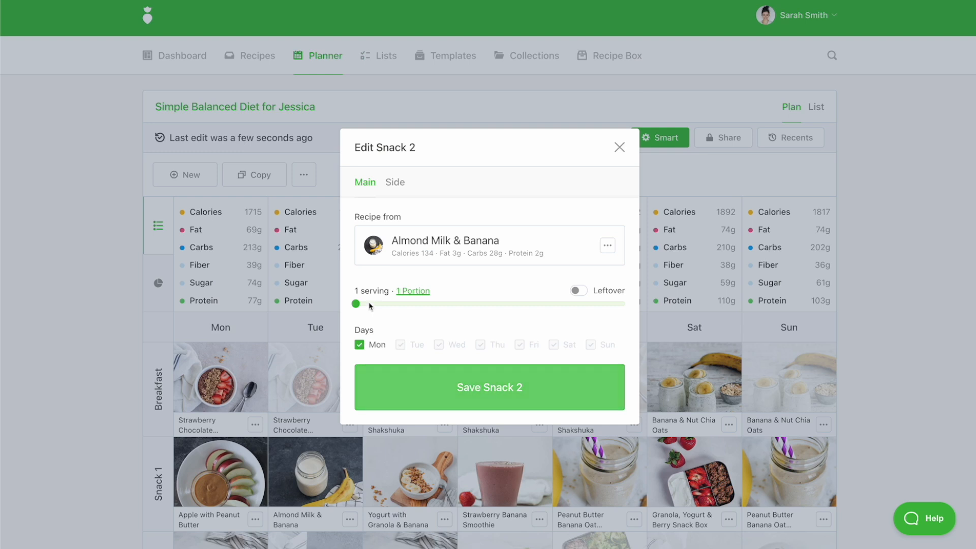
{"action": "left_click_drag", "start_coordinate": [356, 304], "coordinate": [378, 305]}
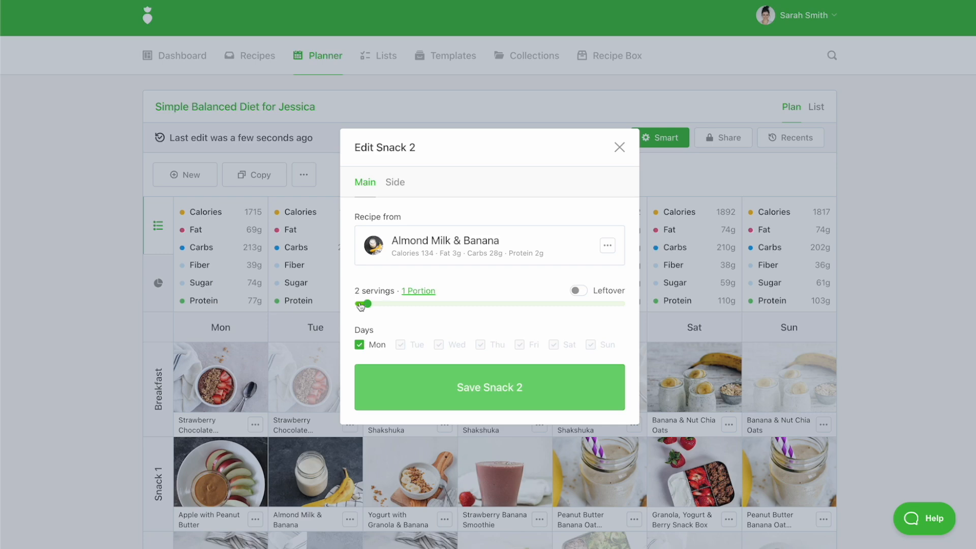
{"action": "left_click", "coordinate": [461, 397]}
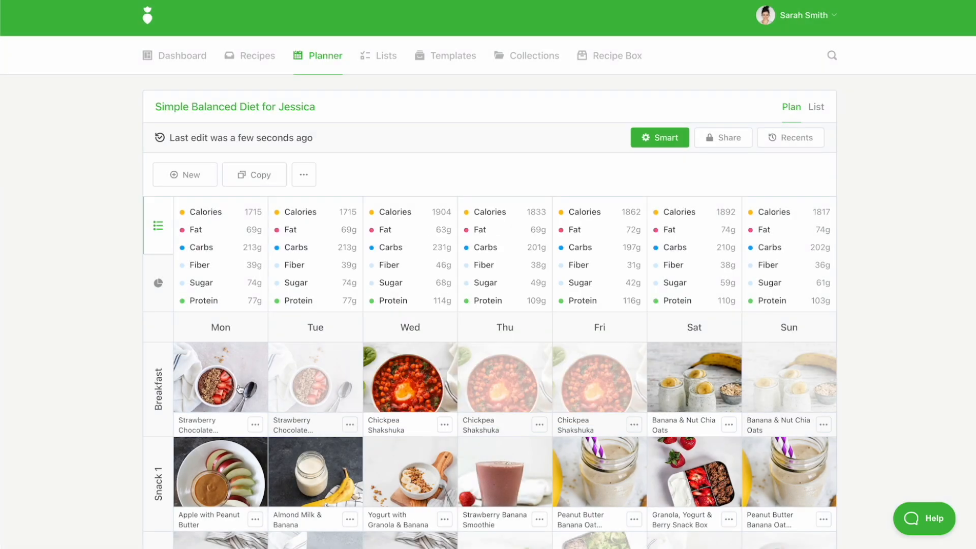
- Set the portion size of Monday's Snack 2, Almond Milk & Banana, to 2 portions and save the meal
{"action": "scroll", "coordinate": [239, 389], "scroll_direction": "down", "scroll_amount": 5}
{"action": "scroll", "coordinate": [248, 222], "scroll_direction": "up", "scroll_amount": 5}
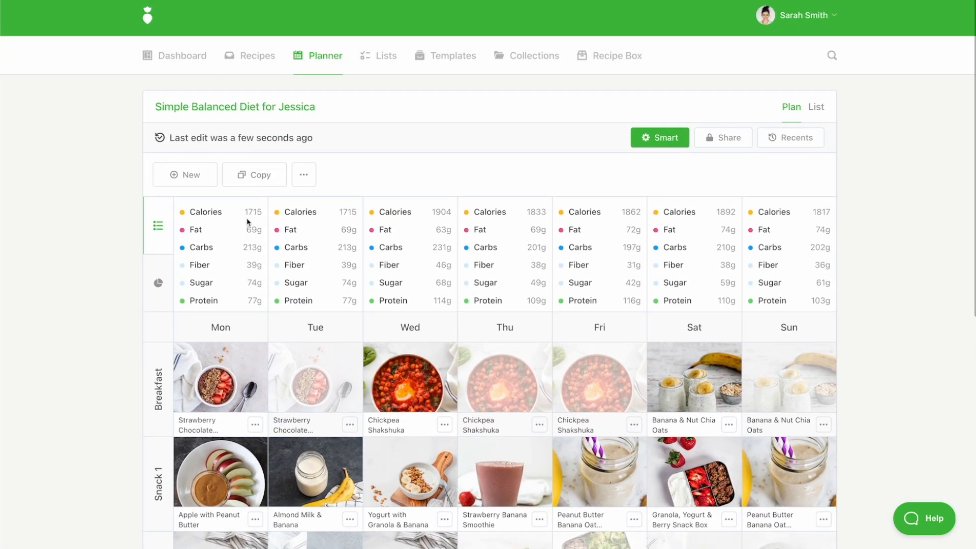
{"action": "left_click", "coordinate": [246, 218]}
{"action": "left_click", "coordinate": [399, 405]}
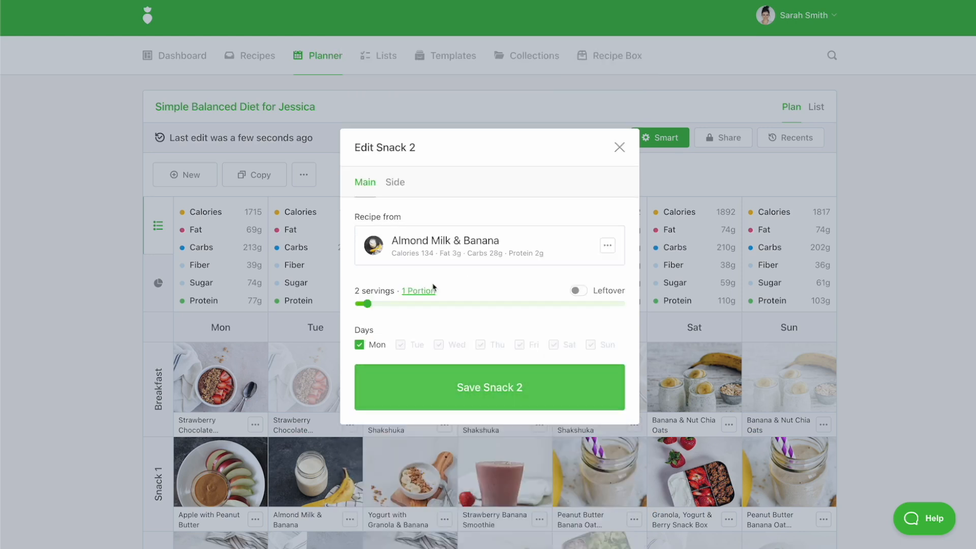
{"action": "left_click", "coordinate": [417, 290]}
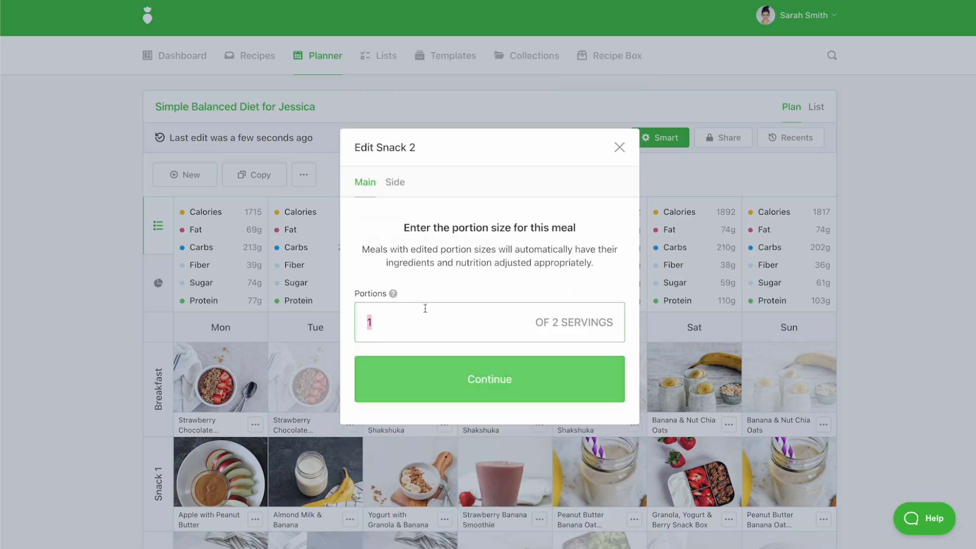
{"action": "type", "text": "2"}
{"action": "left_click", "coordinate": [487, 389]}
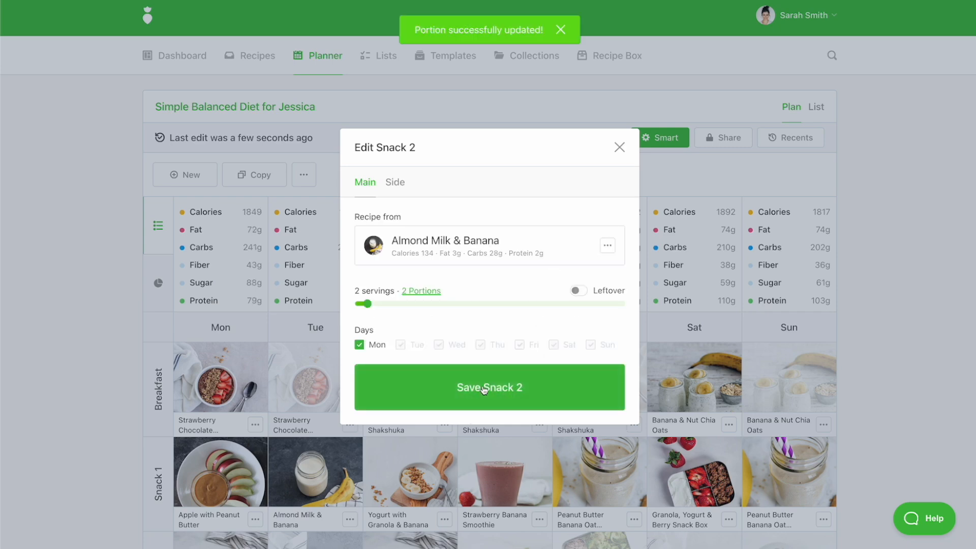
{"action": "left_click", "coordinate": [484, 388]}
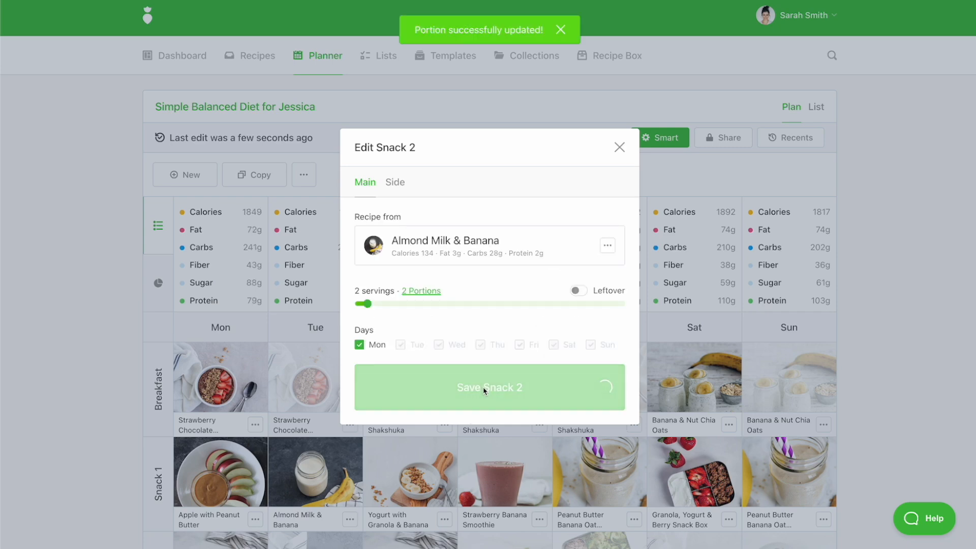
- Review Monday's calorie breakdown by meal in the plan's insights
{"action": "left_click", "coordinate": [254, 219]}
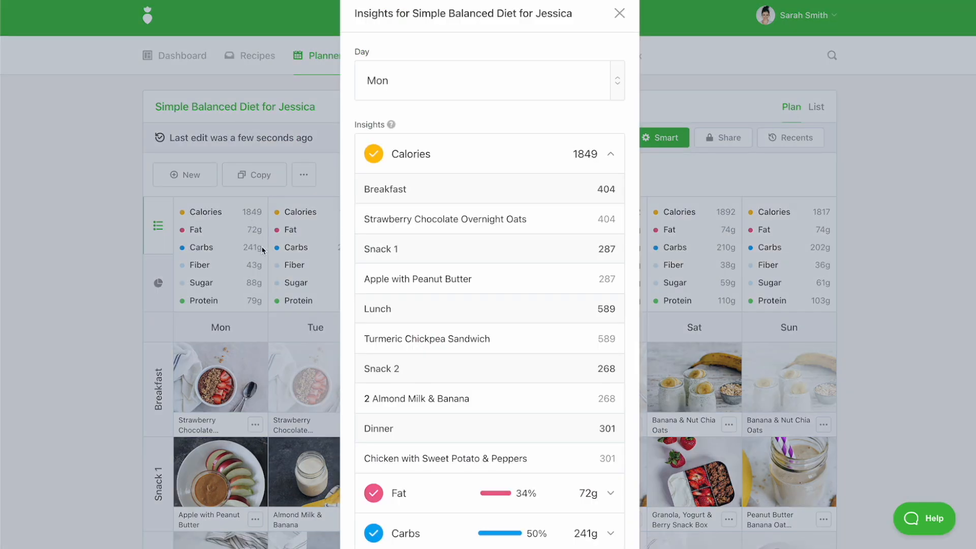
{"action": "left_click", "coordinate": [608, 410]}
{"action": "left_click", "coordinate": [607, 410]}
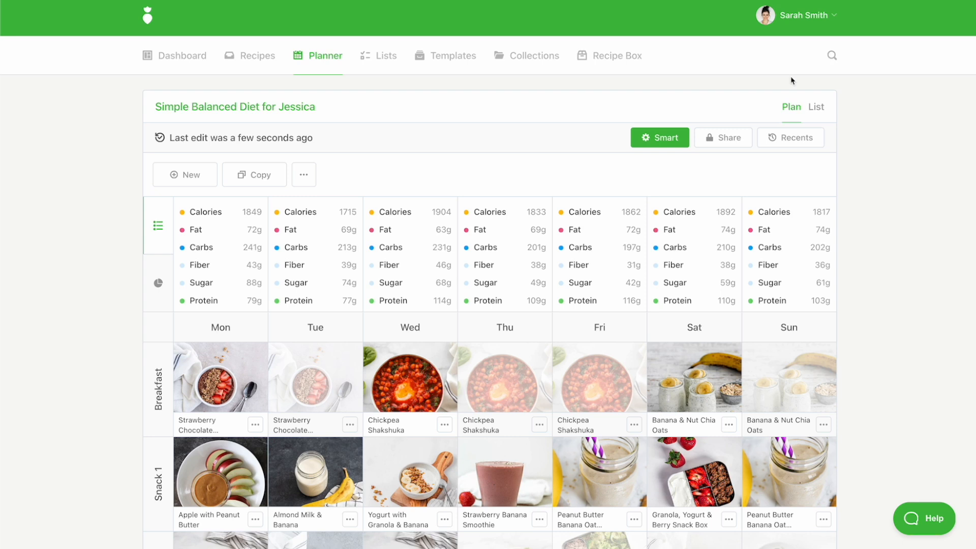
- Look over the week's meals and examine Friday's calorie breakdown and the selectable days in the plan's insights
{"action": "scroll", "coordinate": [776, 317], "scroll_direction": "down", "scroll_amount": 4}
{"action": "scroll", "coordinate": [777, 317], "scroll_direction": "down", "scroll_amount": 3}
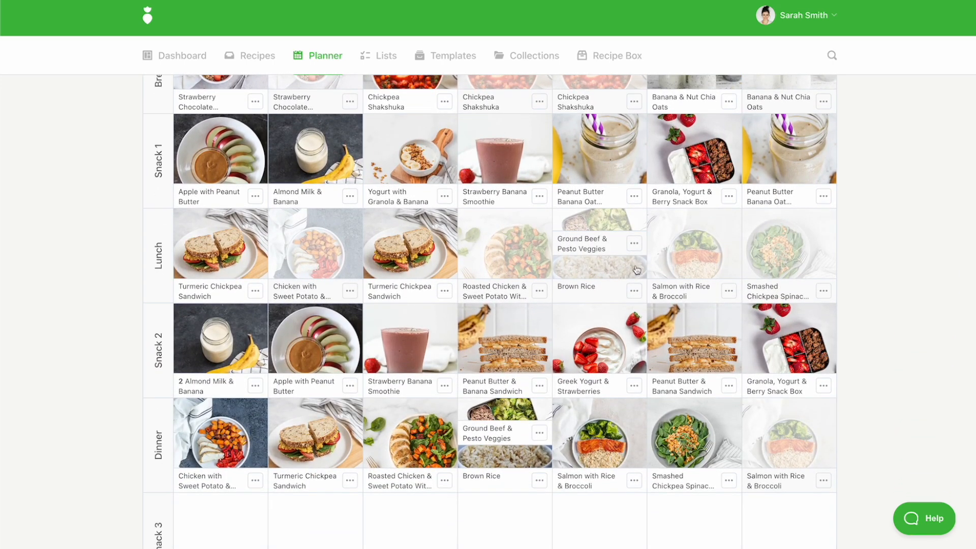
{"action": "scroll", "coordinate": [634, 270], "scroll_direction": "up", "scroll_amount": 4}
{"action": "scroll", "coordinate": [630, 269], "scroll_direction": "up", "scroll_amount": 3}
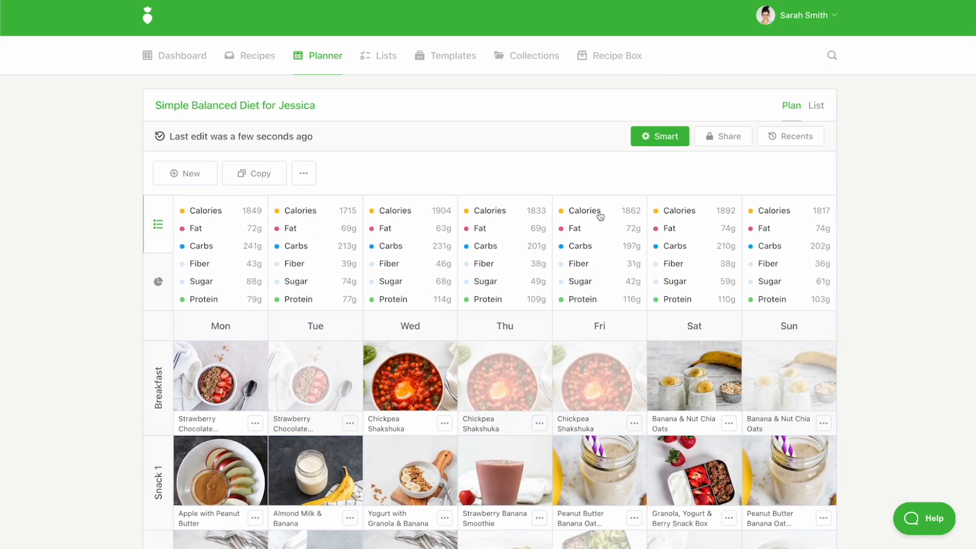
{"action": "left_click", "coordinate": [602, 214]}
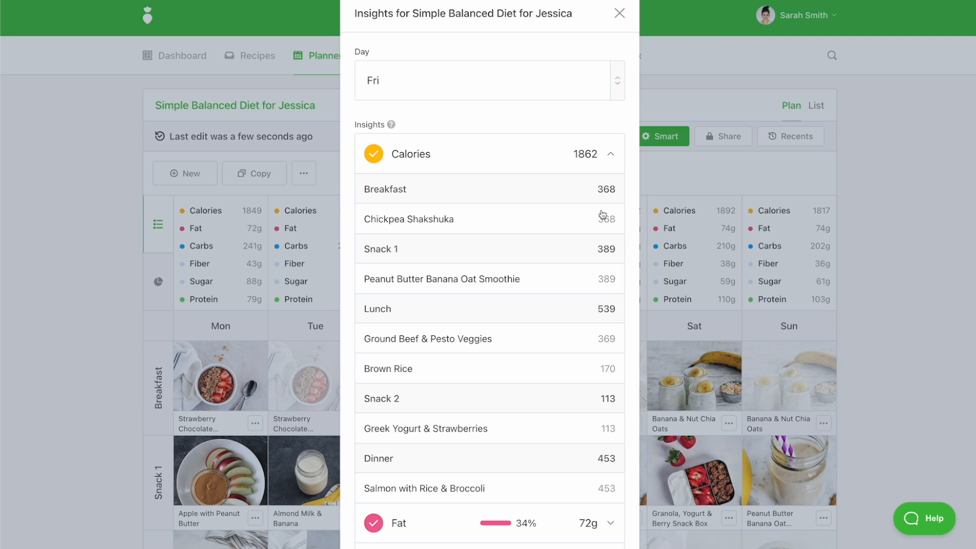
{"action": "left_click", "coordinate": [508, 94]}
{"action": "scroll", "coordinate": [503, 201], "scroll_direction": "up", "scroll_amount": 2}
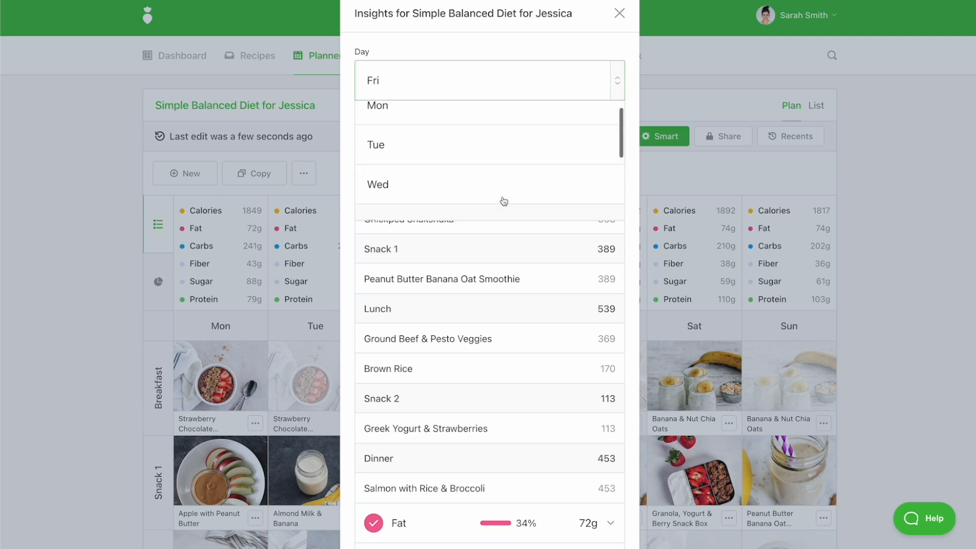
{"action": "scroll", "coordinate": [503, 201], "scroll_direction": "down", "scroll_amount": 4}
{"action": "left_click", "coordinate": [503, 128]}
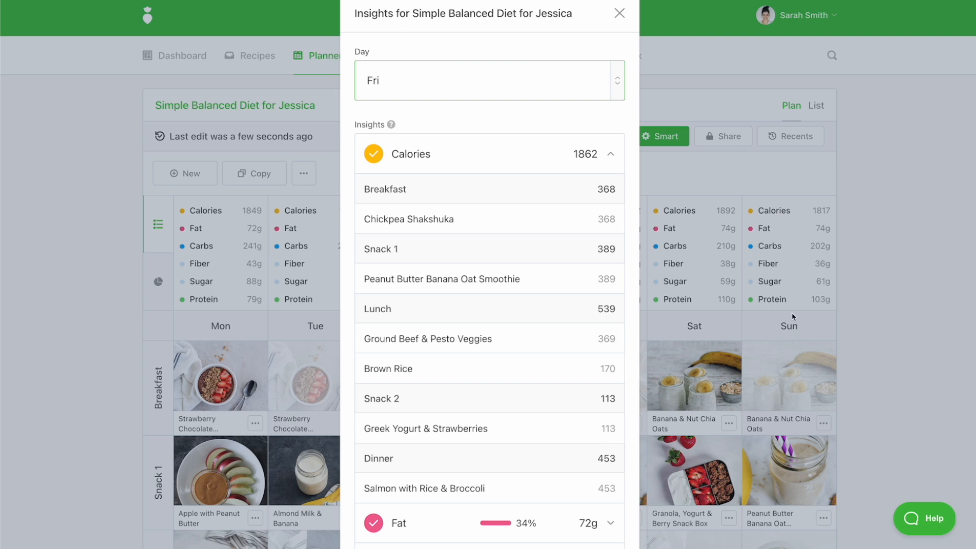
{"action": "left_click", "coordinate": [909, 279]}
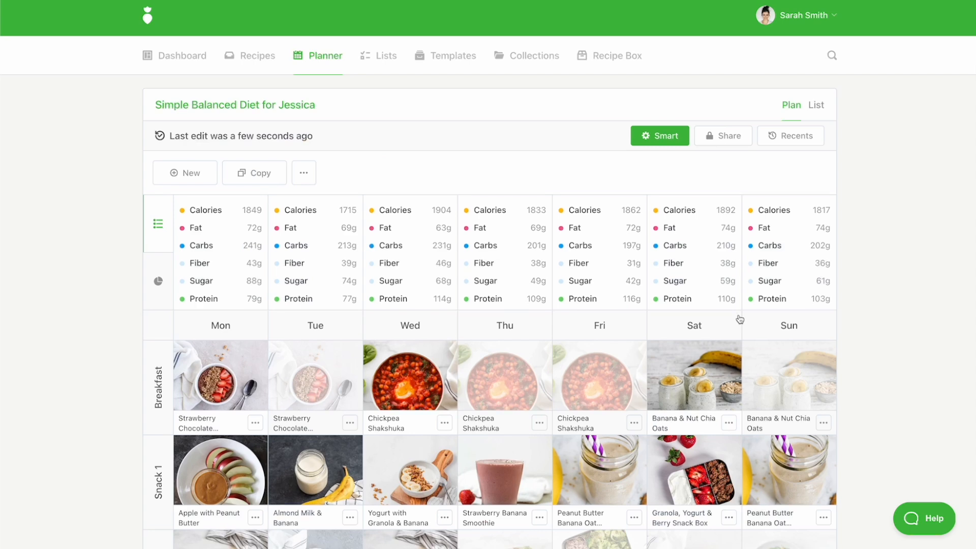
- Search the side recipes of Friday's Snack 2 for apple and add Apple, 1 serving, as a side
{"action": "scroll", "coordinate": [592, 452], "scroll_direction": "down", "scroll_amount": 5}
{"action": "left_click", "coordinate": [592, 456]}
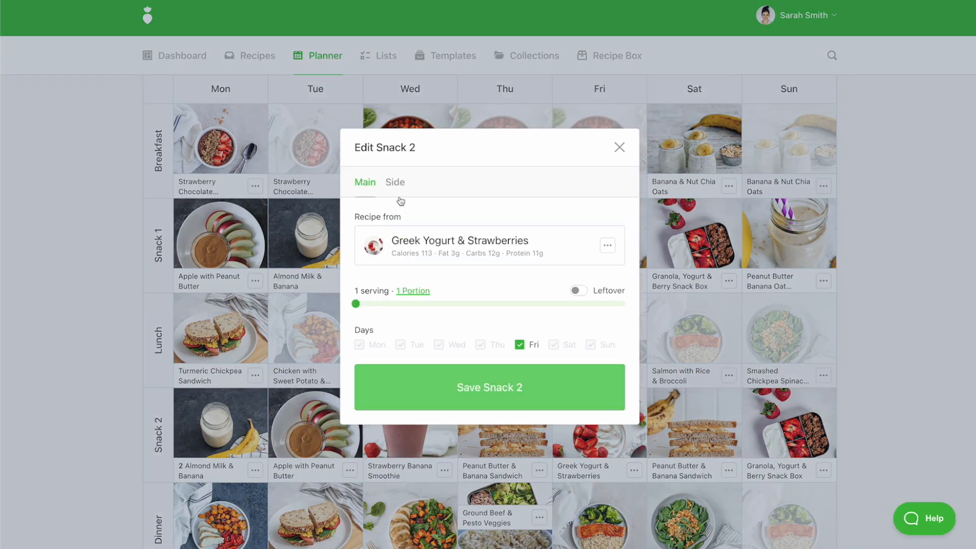
{"action": "left_click", "coordinate": [395, 184]}
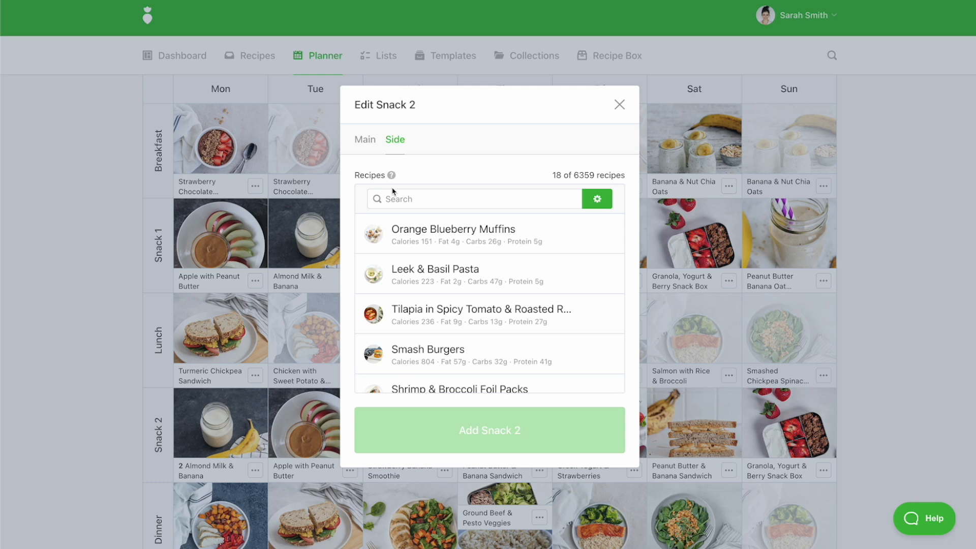
{"action": "left_click", "coordinate": [414, 198]}
{"action": "type", "text": "apple"}
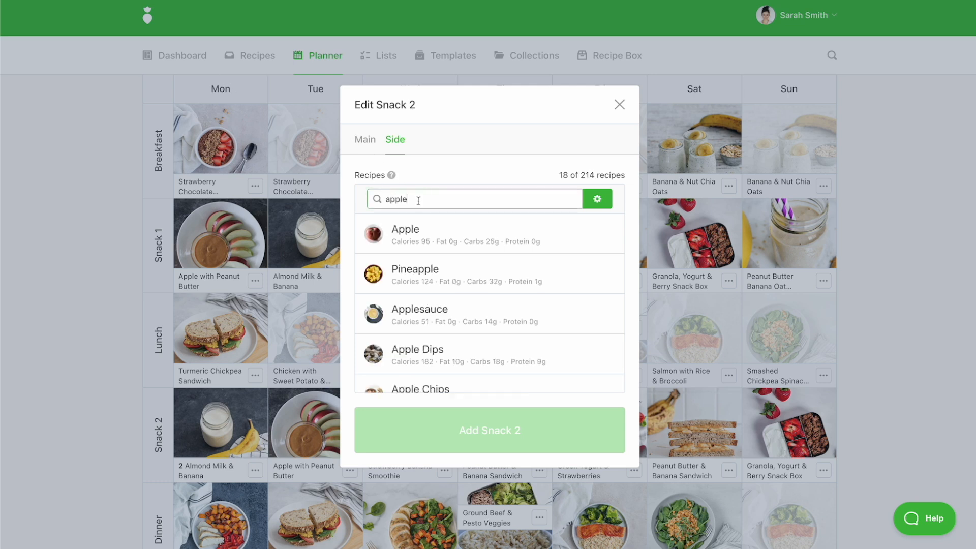
{"action": "scroll", "coordinate": [466, 308], "scroll_direction": "down", "scroll_amount": 5}
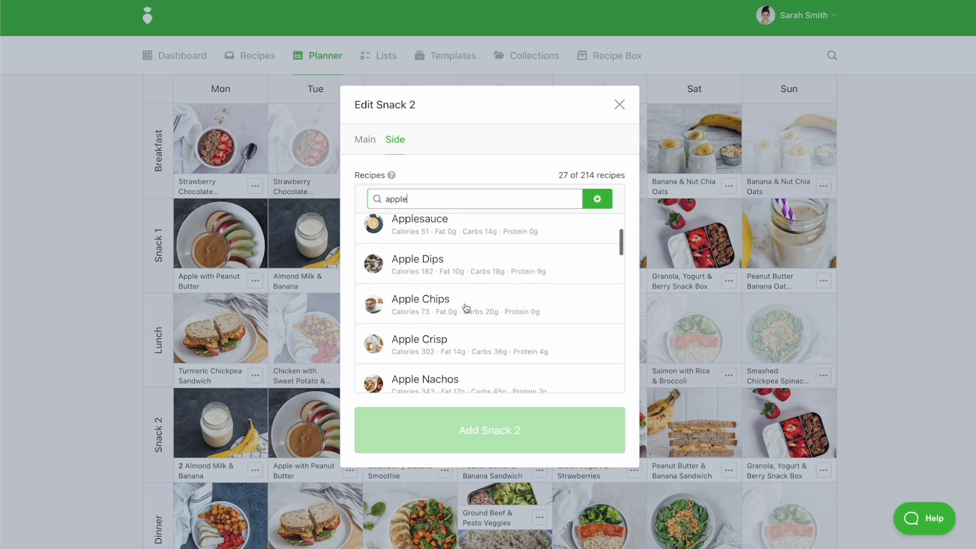
{"action": "scroll", "coordinate": [466, 307], "scroll_direction": "down", "scroll_amount": 2}
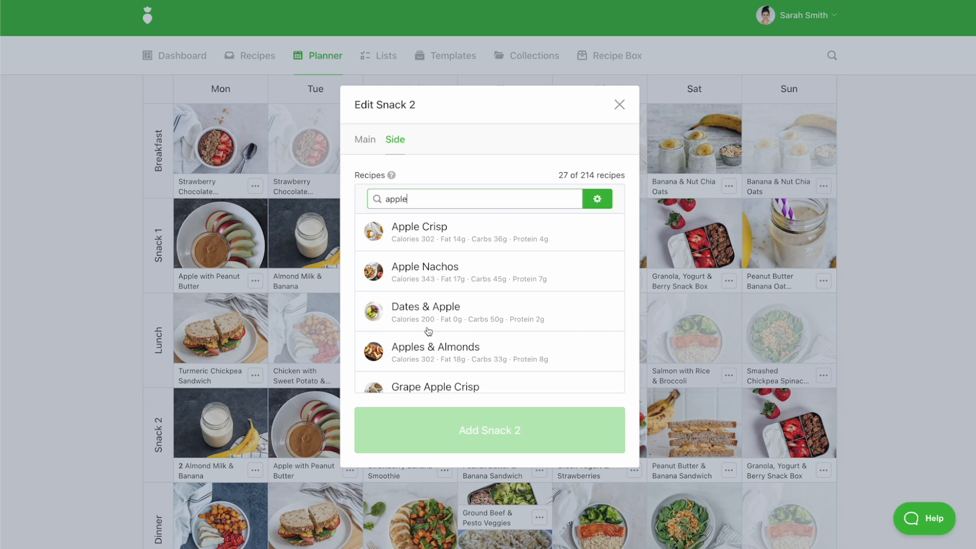
{"action": "scroll", "coordinate": [429, 331], "scroll_direction": "up", "scroll_amount": 7}
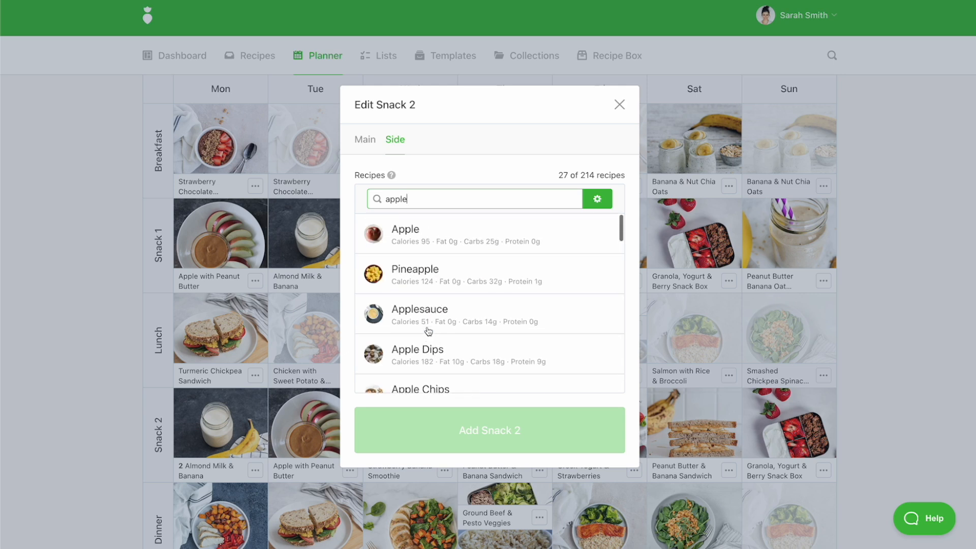
{"action": "left_click", "coordinate": [419, 229]}
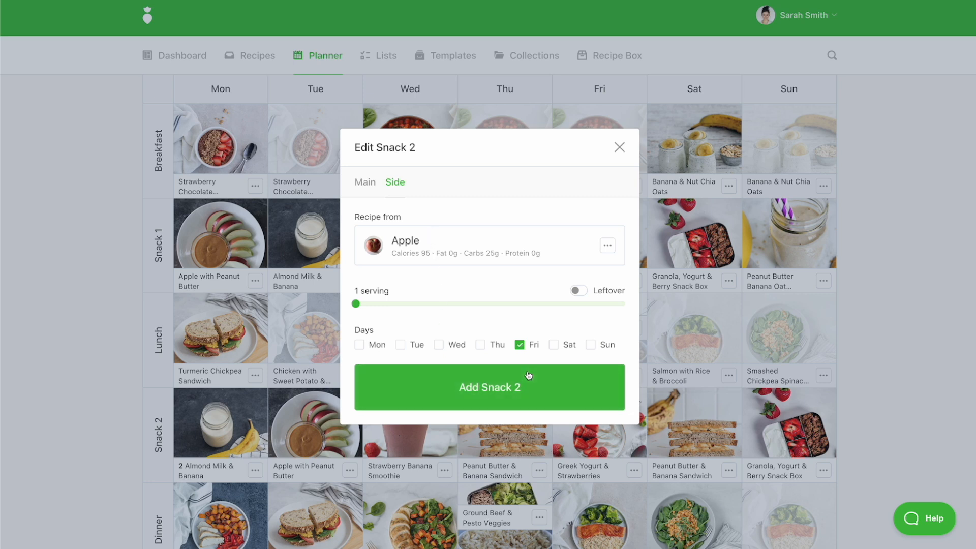
{"action": "left_click", "coordinate": [479, 393]}
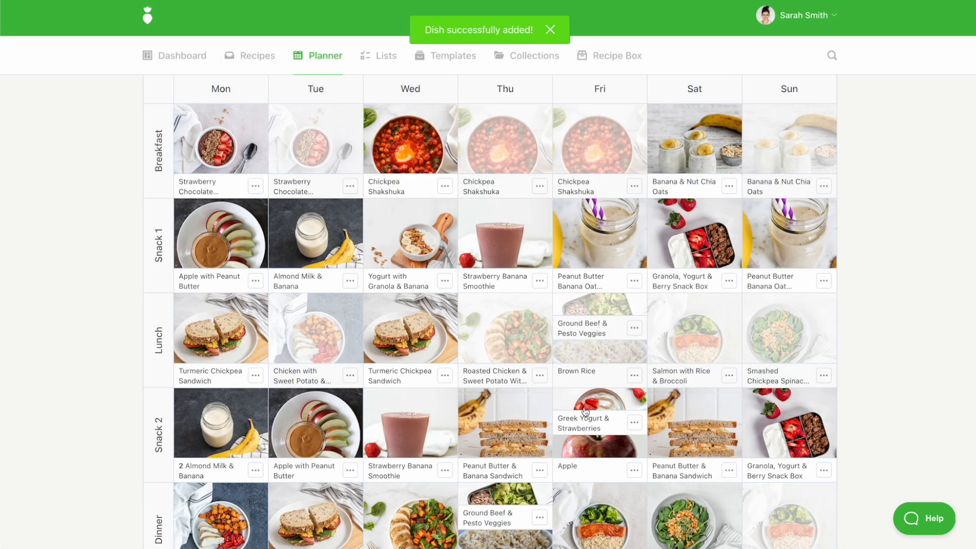
- Open the recipe library and set its filter to the tags cornfree and snack with at most 3 ingredients
{"action": "scroll", "coordinate": [606, 410], "scroll_direction": "up", "scroll_amount": 5}
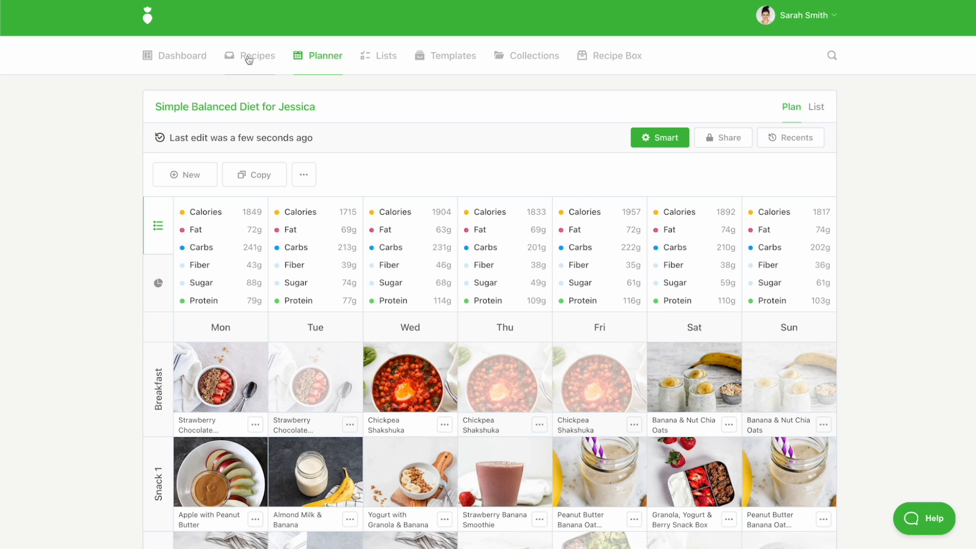
{"action": "left_click", "coordinate": [674, 142]}
{"action": "left_click", "coordinate": [257, 219]}
{"action": "left_click", "coordinate": [246, 56]}
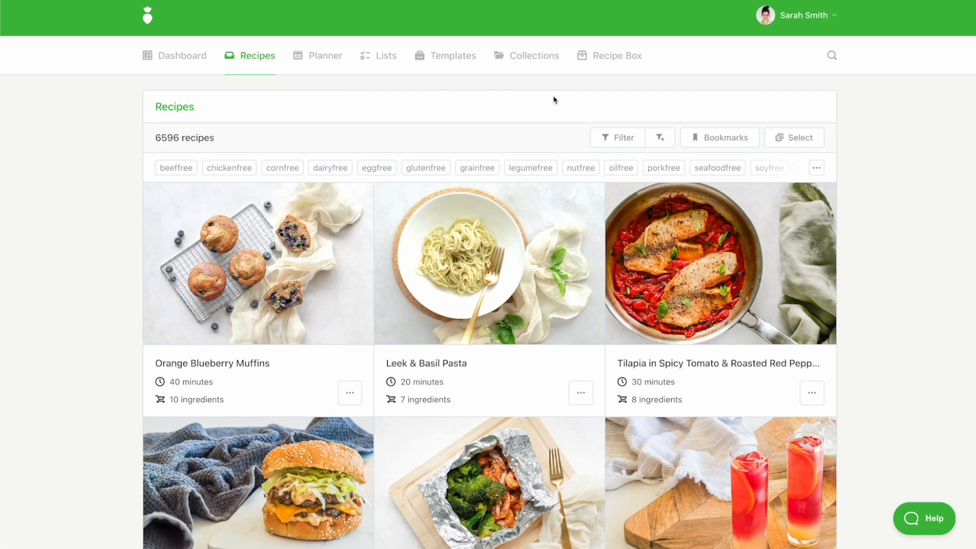
{"action": "left_click", "coordinate": [614, 137]}
{"action": "type", "text": "corn"}
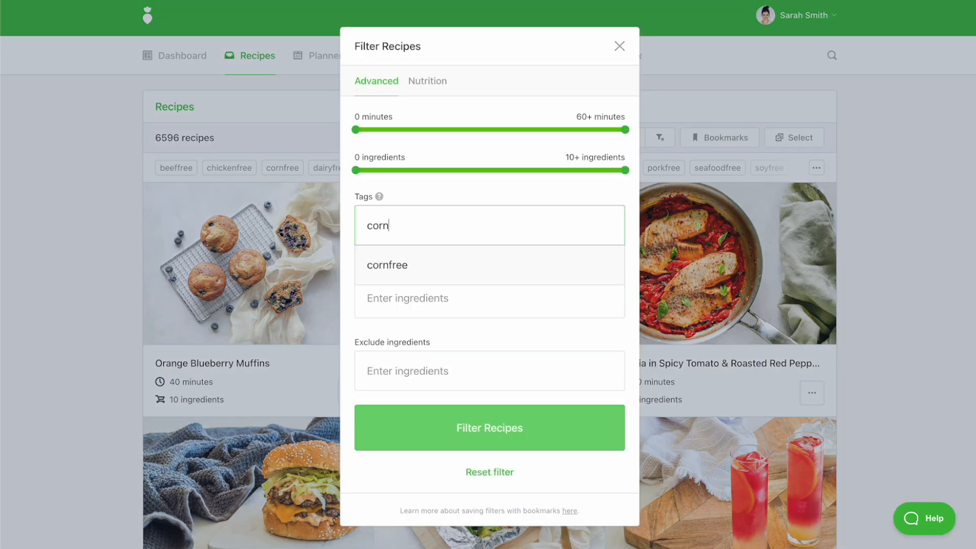
{"action": "type", "text": "f"}
{"action": "left_click", "coordinate": [489, 278]}
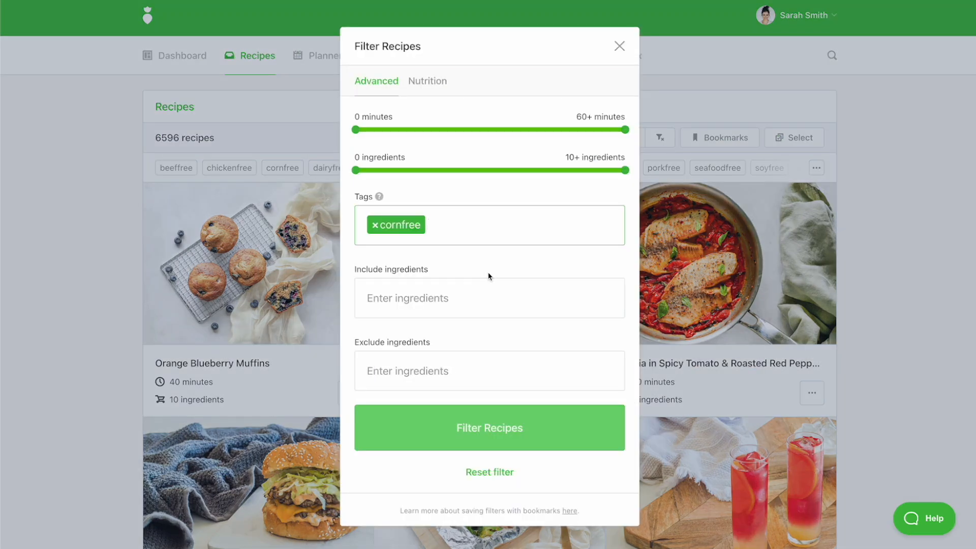
{"action": "type", "text": "snack"}
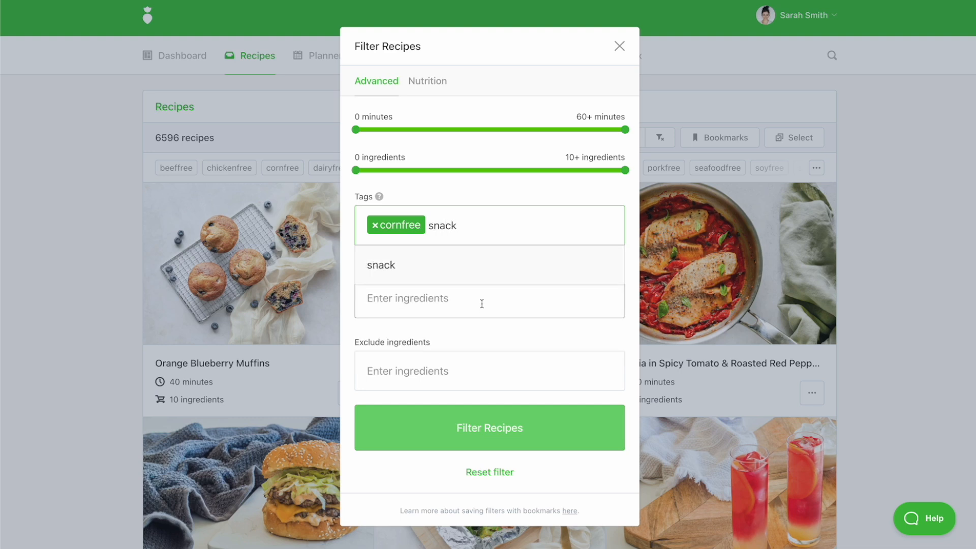
{"action": "left_click", "coordinate": [482, 277]}
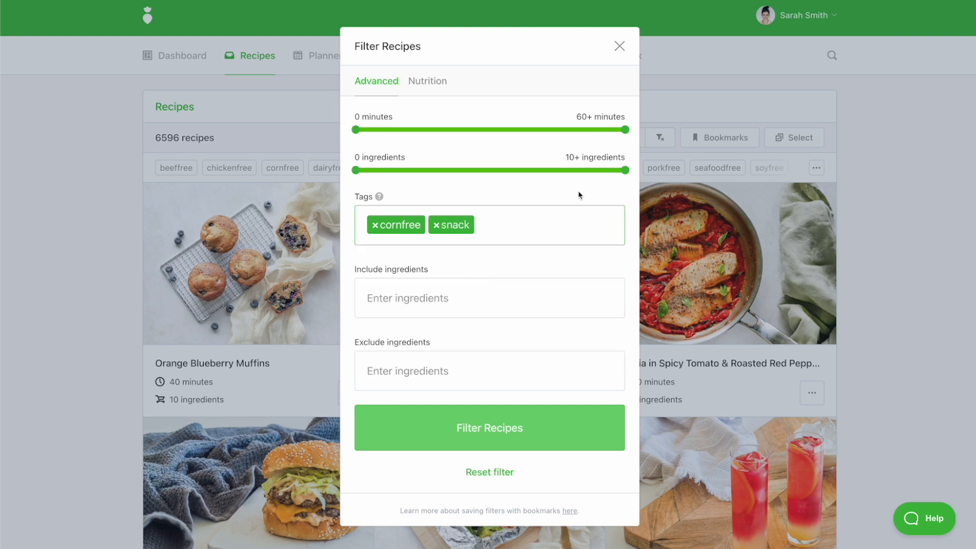
{"action": "left_click_drag", "start_coordinate": [626, 170], "coordinate": [419, 168]}
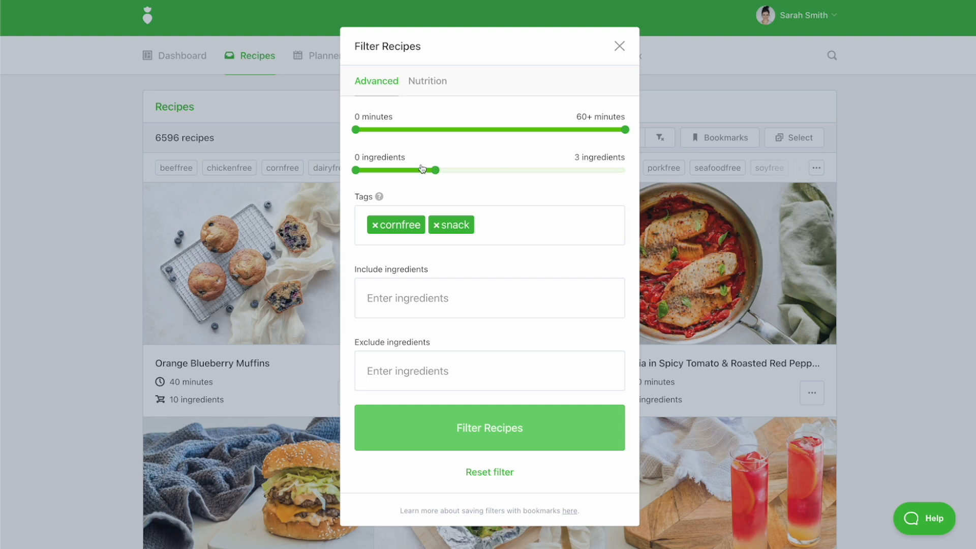
- Set the filter's nutrition limits to at least 6 g fiber and at most 149 calories, and apply it
{"action": "left_click", "coordinate": [429, 81]}
{"action": "left_click_drag", "start_coordinate": [355, 295], "coordinate": [438, 296]}
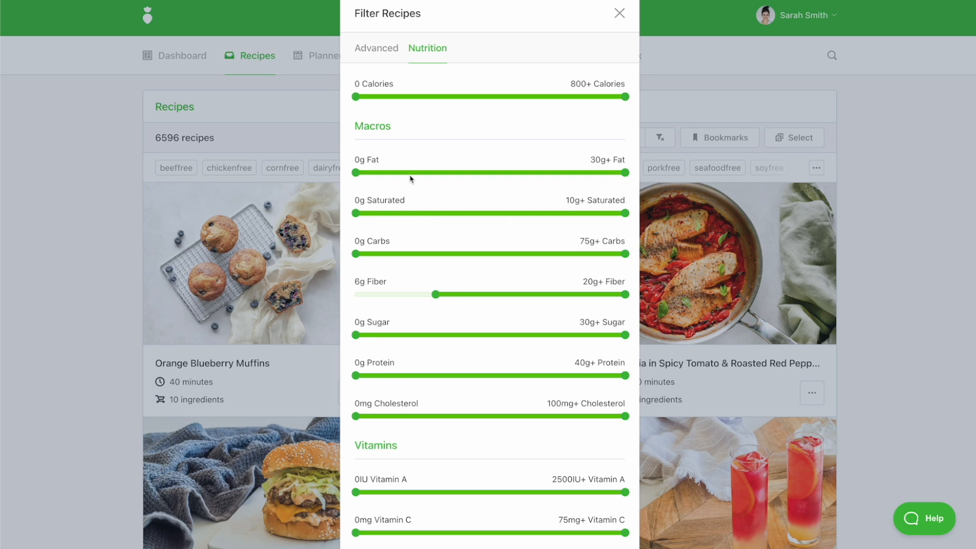
{"action": "left_click_drag", "start_coordinate": [625, 97], "coordinate": [406, 97]}
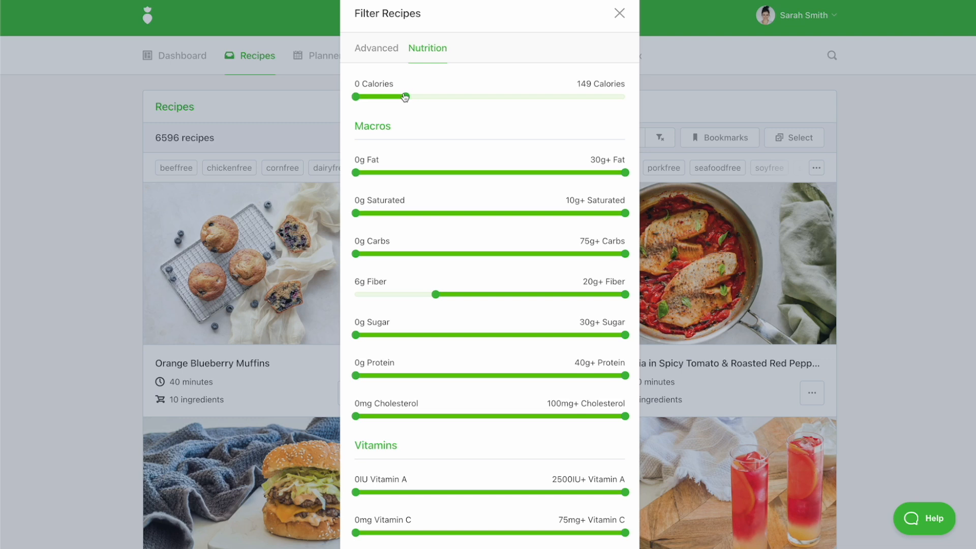
{"action": "scroll", "coordinate": [477, 486], "scroll_direction": "down", "scroll_amount": 3}
{"action": "scroll", "coordinate": [477, 485], "scroll_direction": "down", "scroll_amount": 1}
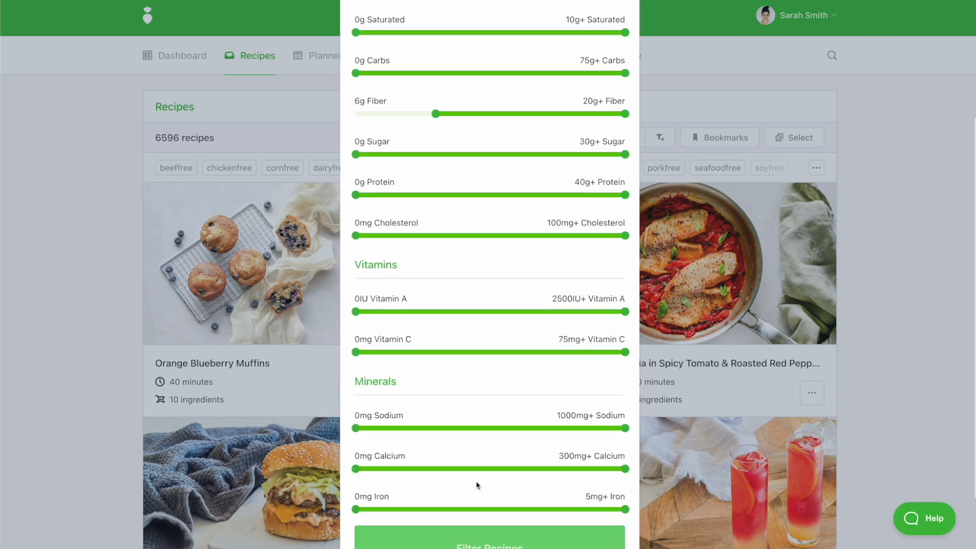
{"action": "scroll", "coordinate": [477, 486], "scroll_direction": "down", "scroll_amount": 4}
{"action": "left_click", "coordinate": [477, 462]}
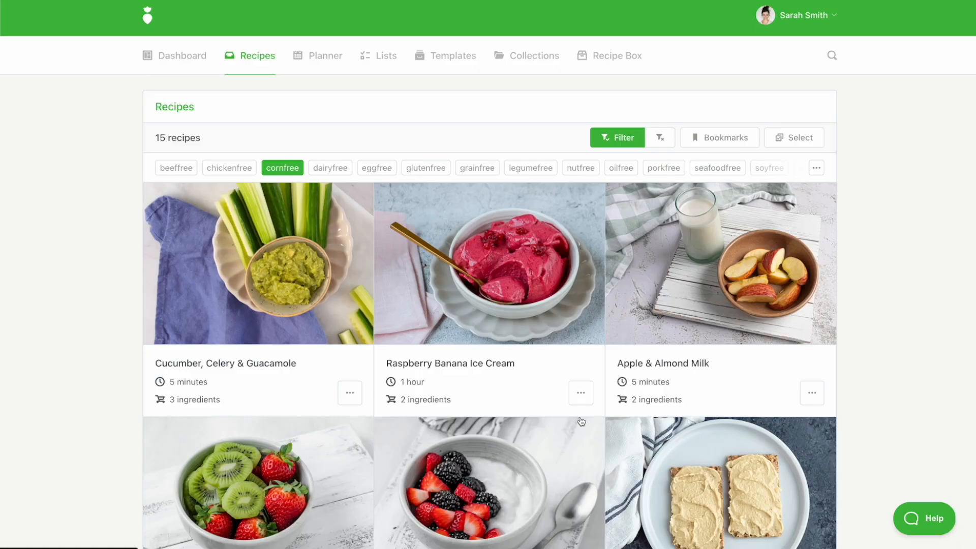
- Add Raspberry Banana Ice Cream to the client's plan as a side for Snack 2 on Wednesday and Thursday
{"action": "left_click", "coordinate": [589, 393]}
{"action": "left_click", "coordinate": [519, 431]}
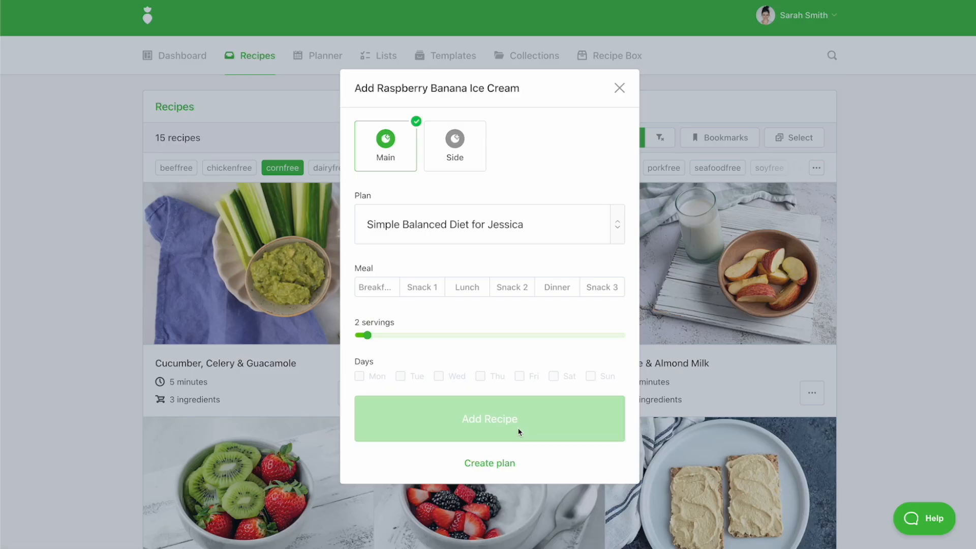
{"action": "left_click", "coordinate": [476, 155]}
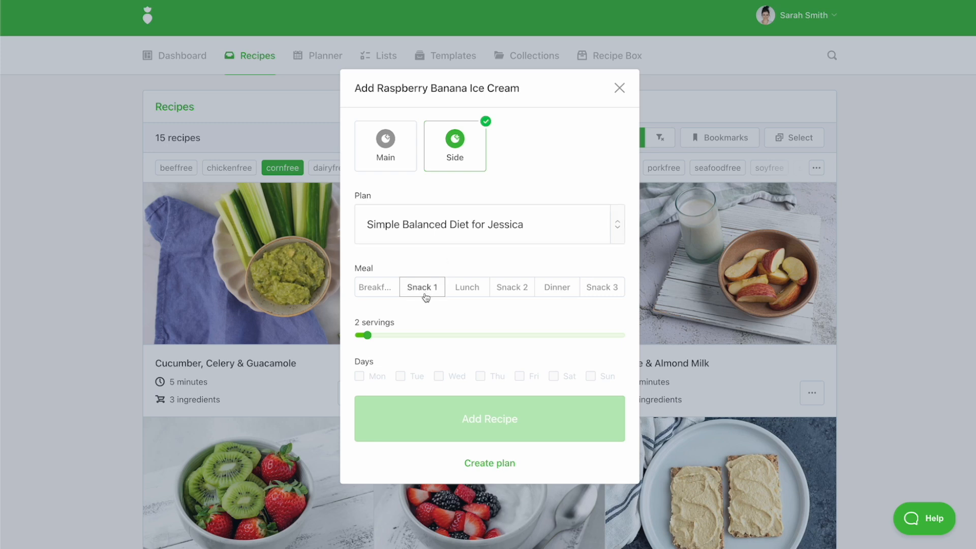
{"action": "left_click", "coordinate": [524, 291]}
{"action": "left_click", "coordinate": [482, 376]}
{"action": "left_click", "coordinate": [438, 376]}
{"action": "left_click", "coordinate": [444, 420]}
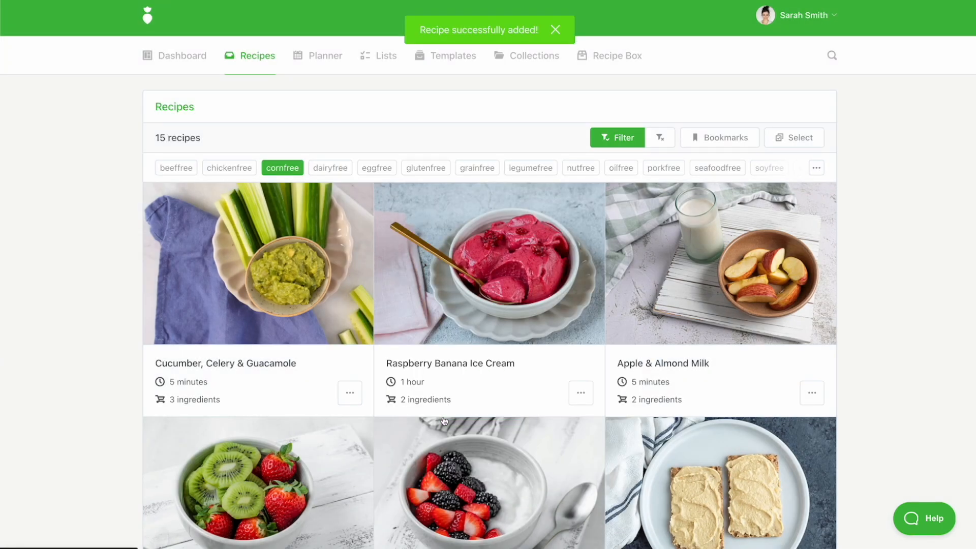
- Return to the planner and remove the Turmeric Chickpea Sandwich from Monday's lunch
{"action": "left_click", "coordinate": [333, 59]}
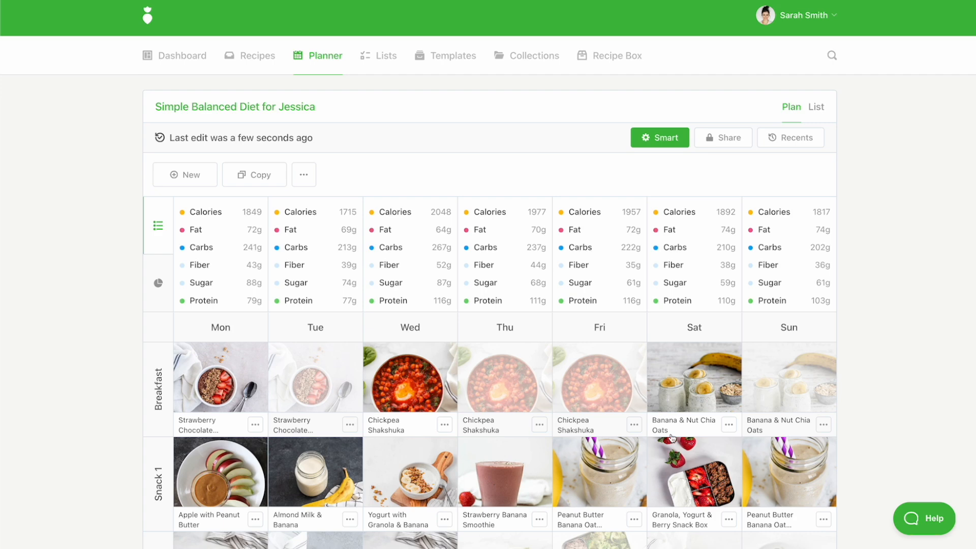
{"action": "scroll", "coordinate": [672, 438], "scroll_direction": "down", "scroll_amount": 4}
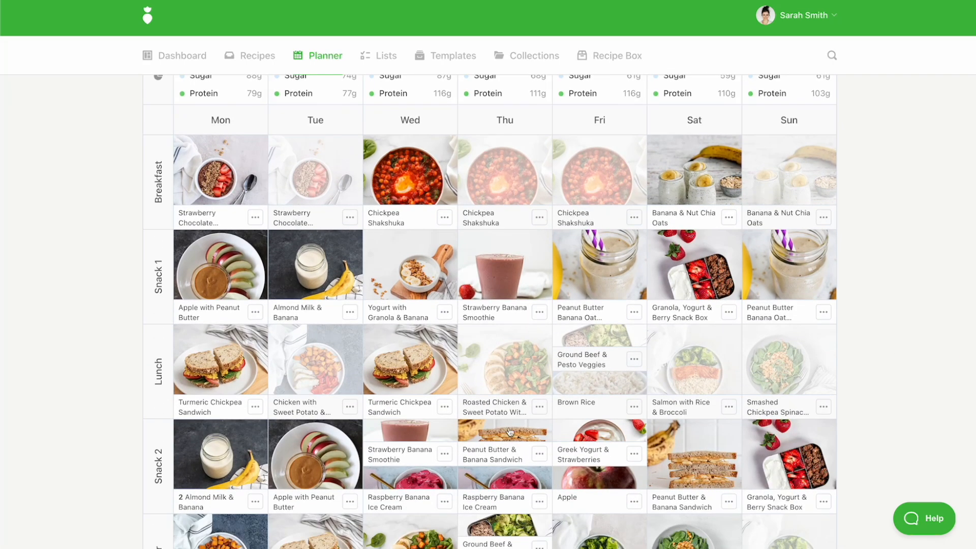
{"action": "left_click", "coordinate": [212, 352]}
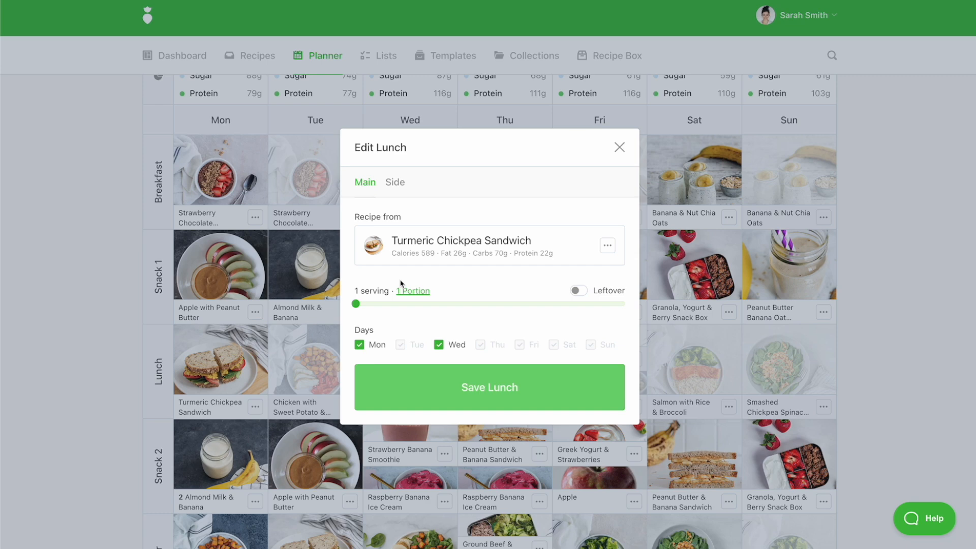
{"action": "left_click", "coordinate": [245, 411]}
{"action": "left_click", "coordinate": [255, 407]}
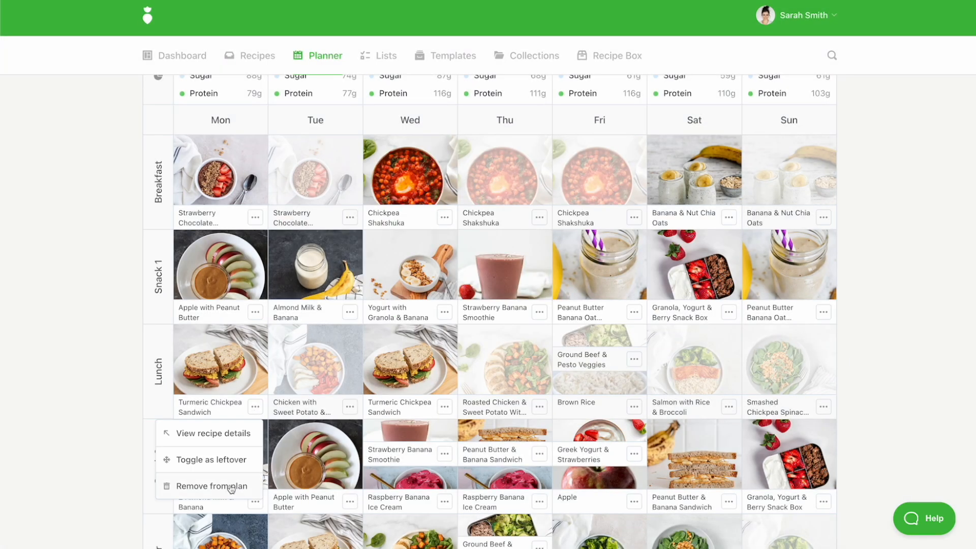
{"action": "left_click", "coordinate": [230, 487]}
{"action": "left_click", "coordinate": [477, 356]}
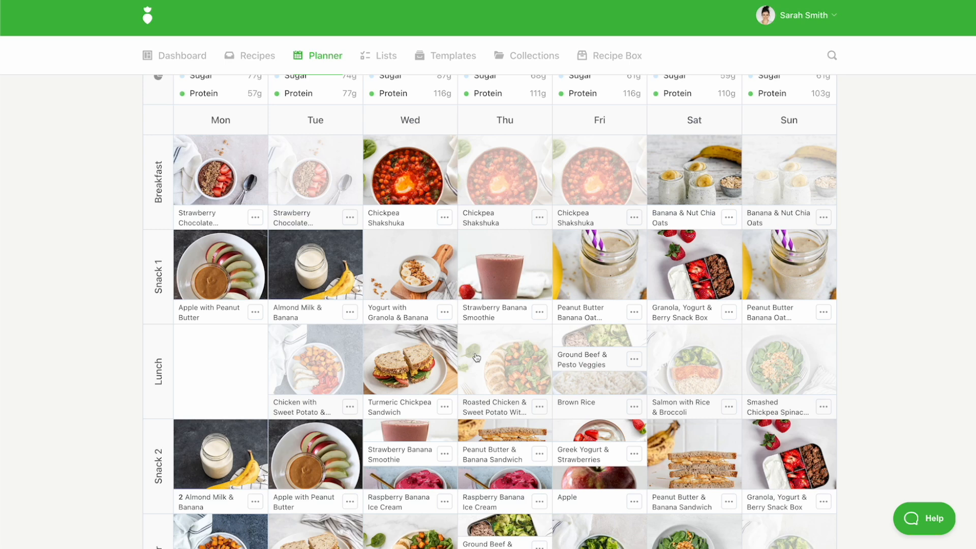
- Remove the Turmeric Chickpea Sandwich from Wednesday's lunch and from Tuesday's dinner
{"action": "scroll", "coordinate": [477, 357], "scroll_direction": "down", "scroll_amount": 1}
{"action": "left_click", "coordinate": [444, 353]}
{"action": "left_click", "coordinate": [412, 429]}
{"action": "left_click", "coordinate": [496, 345]}
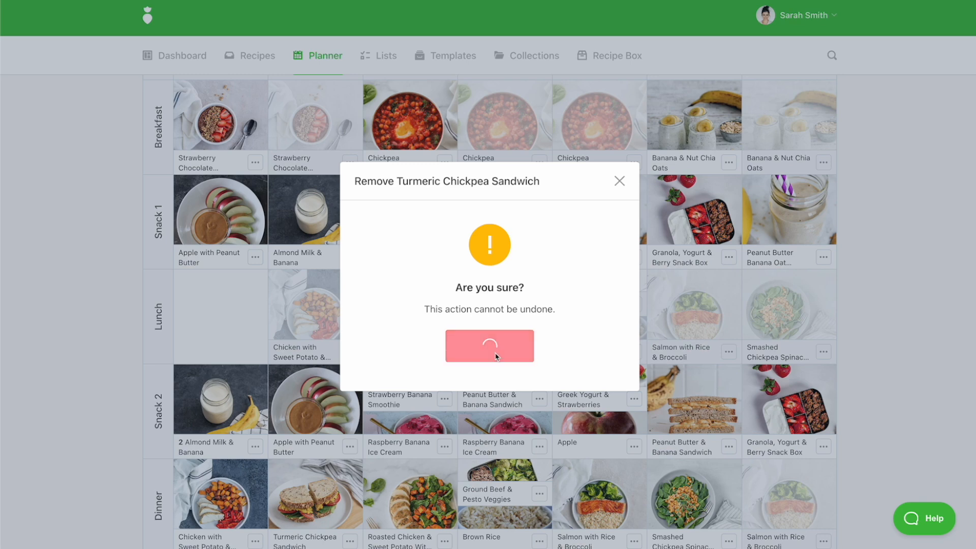
{"action": "scroll", "coordinate": [349, 543], "scroll_direction": "down", "scroll_amount": 1}
{"action": "left_click", "coordinate": [349, 470]}
{"action": "left_click", "coordinate": [320, 544]}
{"action": "left_click", "coordinate": [476, 356]}
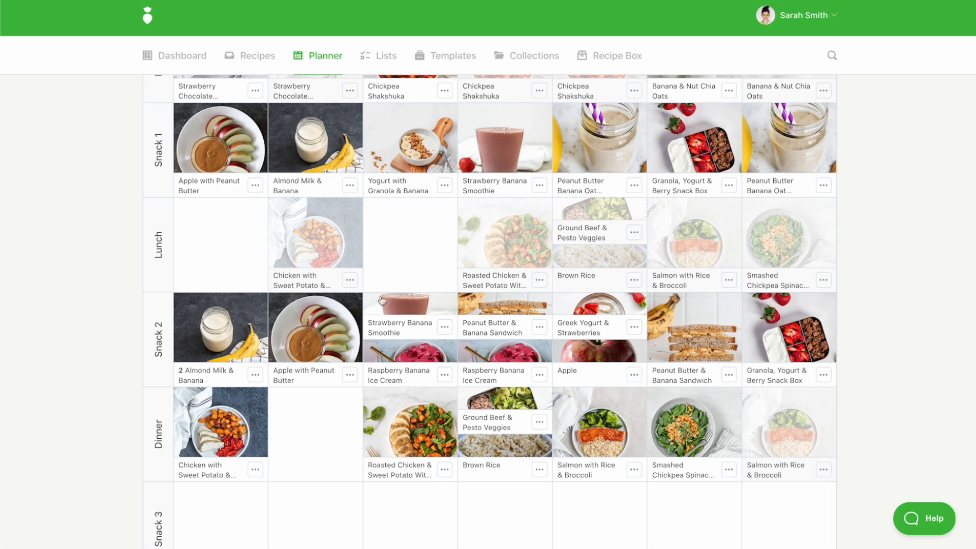
- Clear the filter in the recipe library and start a new one with the tags cornfree, lunch and sandwich
{"action": "left_click", "coordinate": [252, 56]}
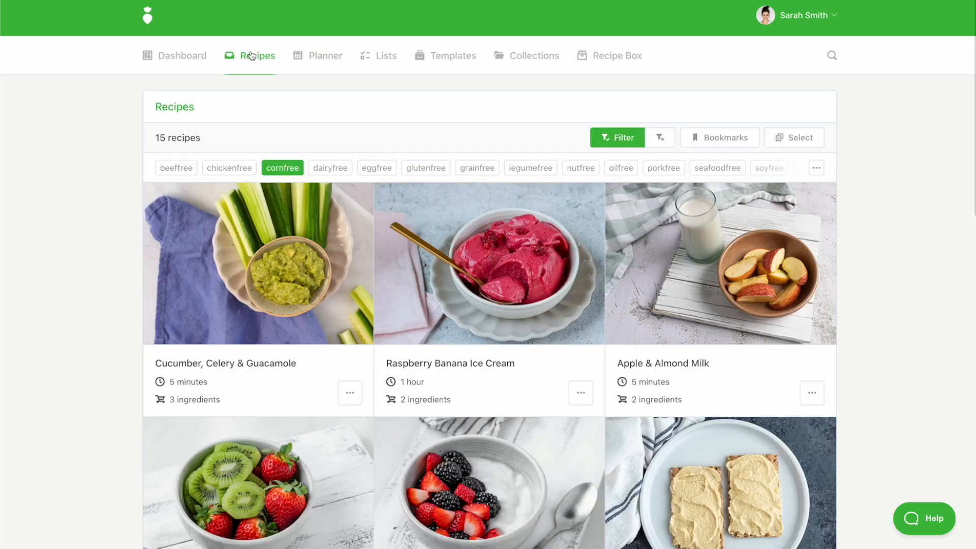
{"action": "left_click", "coordinate": [669, 141]}
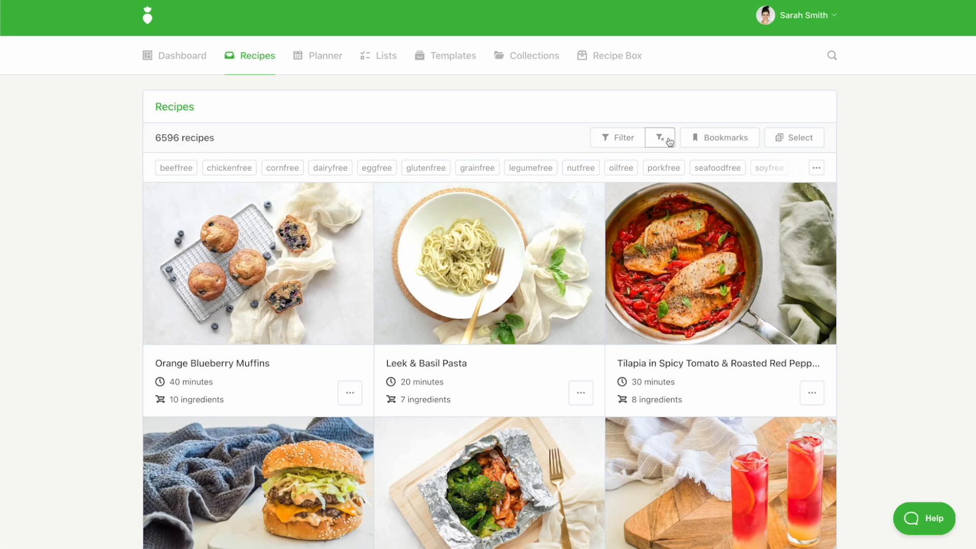
{"action": "left_click", "coordinate": [639, 142]}
{"action": "type", "text": "corn"}
{"action": "left_click", "coordinate": [483, 268]}
{"action": "type", "text": "lunch"}
{"action": "left_click", "coordinate": [502, 256]}
{"action": "type", "text": "sand"}
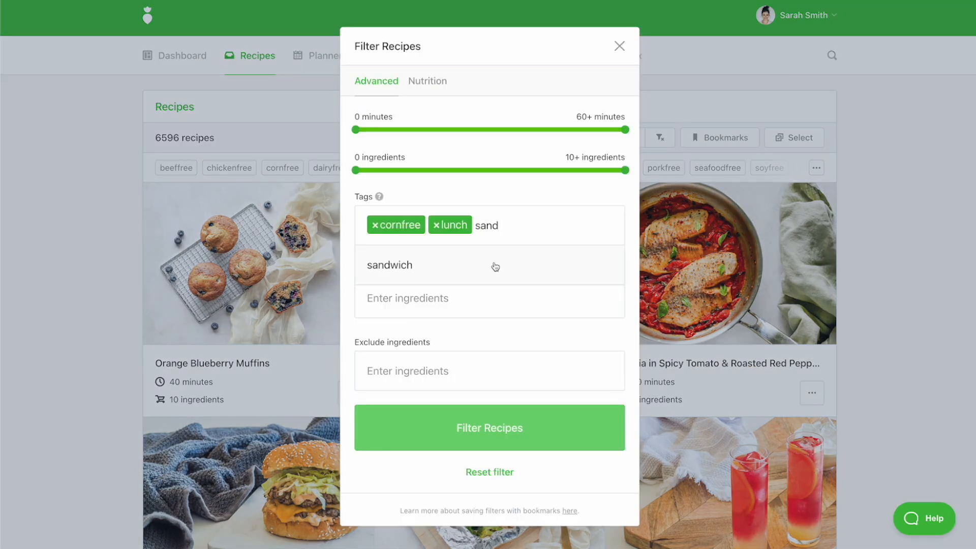
{"action": "left_click", "coordinate": [494, 265]}
- Limit the filter to at most 400 calories and apply it to the recipes
{"action": "left_click", "coordinate": [430, 76]}
{"action": "left_click_drag", "start_coordinate": [625, 97], "coordinate": [488, 100]}
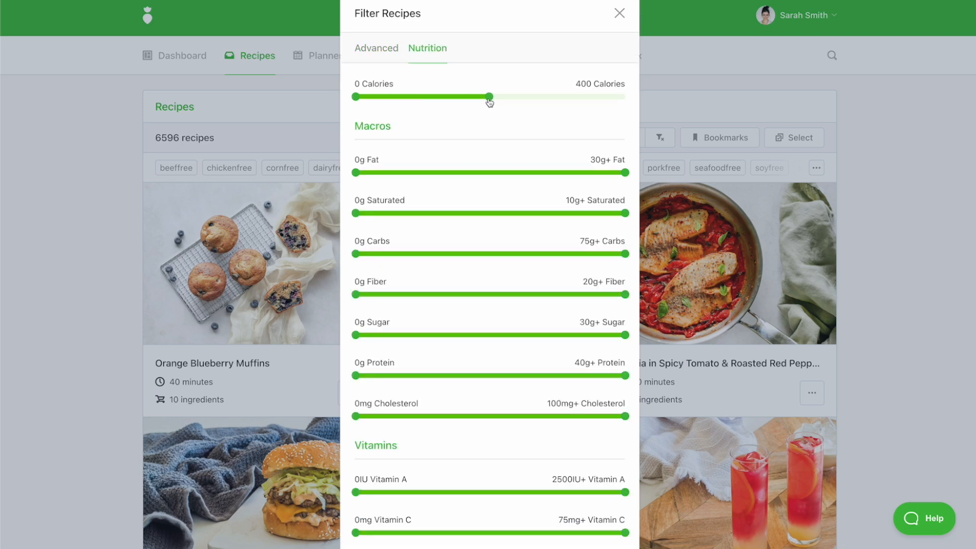
{"action": "scroll", "coordinate": [486, 370], "scroll_direction": "down", "scroll_amount": 5}
{"action": "left_click", "coordinate": [468, 450]}
- Add Ham & Radish Pita as a main to Monday's and Wednesday's lunch in the client's Simple Balanced Diet plan, with 1 serving
{"action": "scroll", "coordinate": [467, 450], "scroll_direction": "down", "scroll_amount": 1}
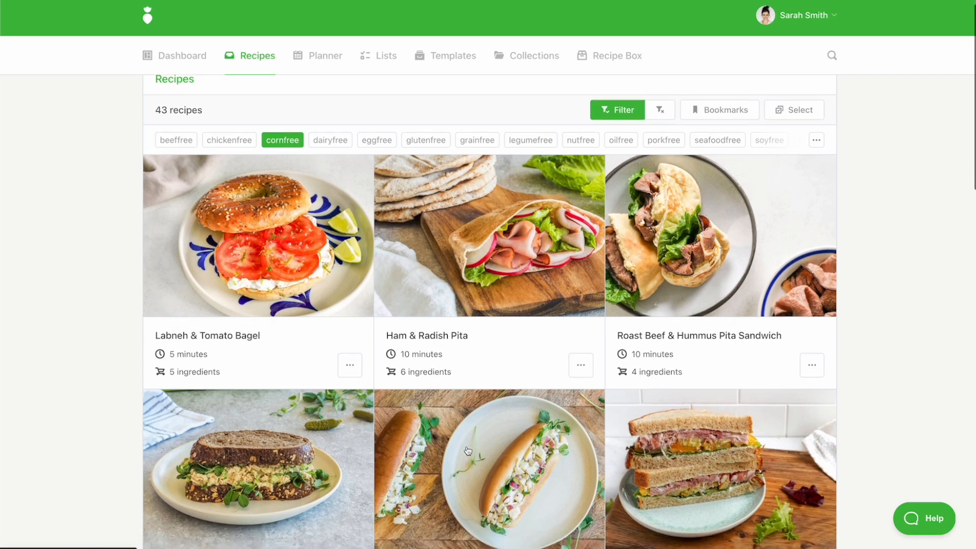
{"action": "left_click", "coordinate": [581, 358]}
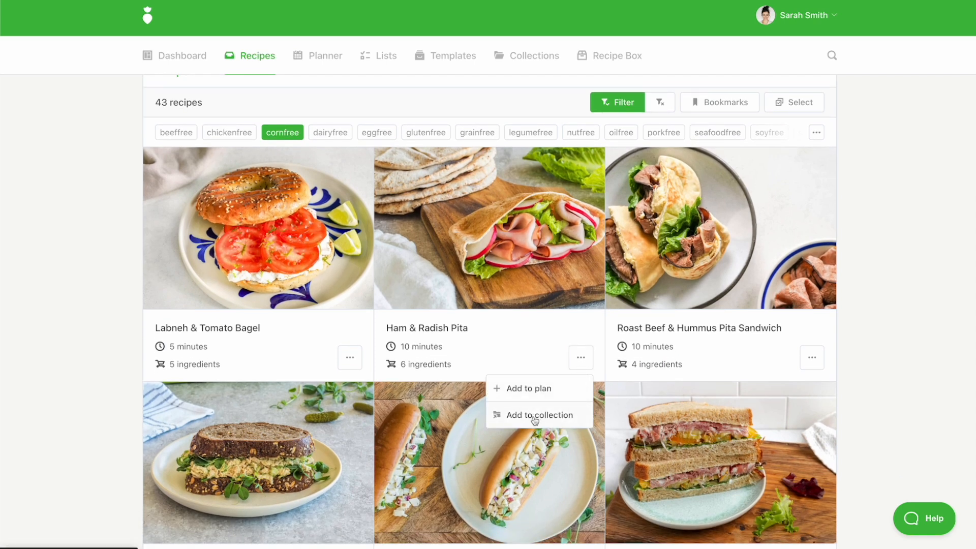
{"action": "left_click", "coordinate": [533, 389]}
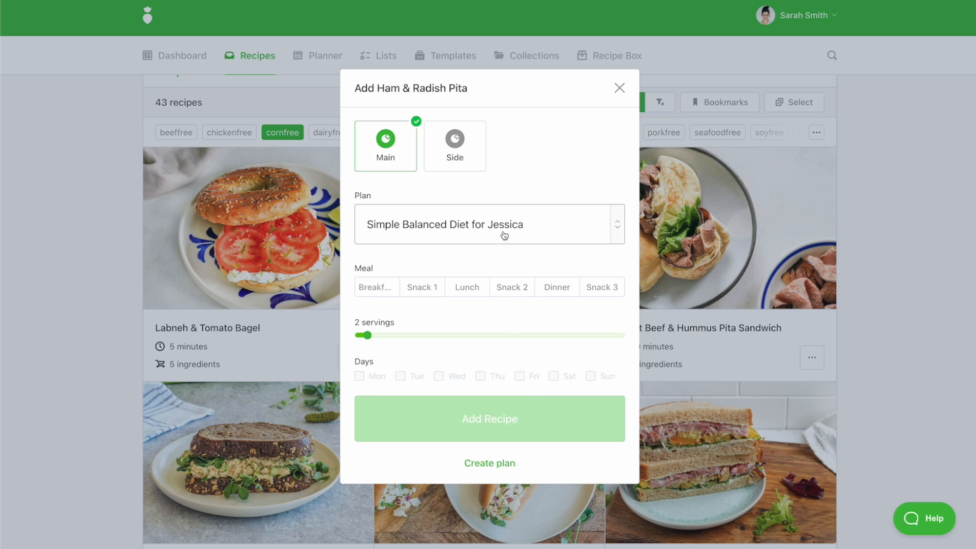
{"action": "left_click", "coordinate": [463, 289]}
{"action": "left_click_drag", "start_coordinate": [367, 336], "coordinate": [356, 336]}
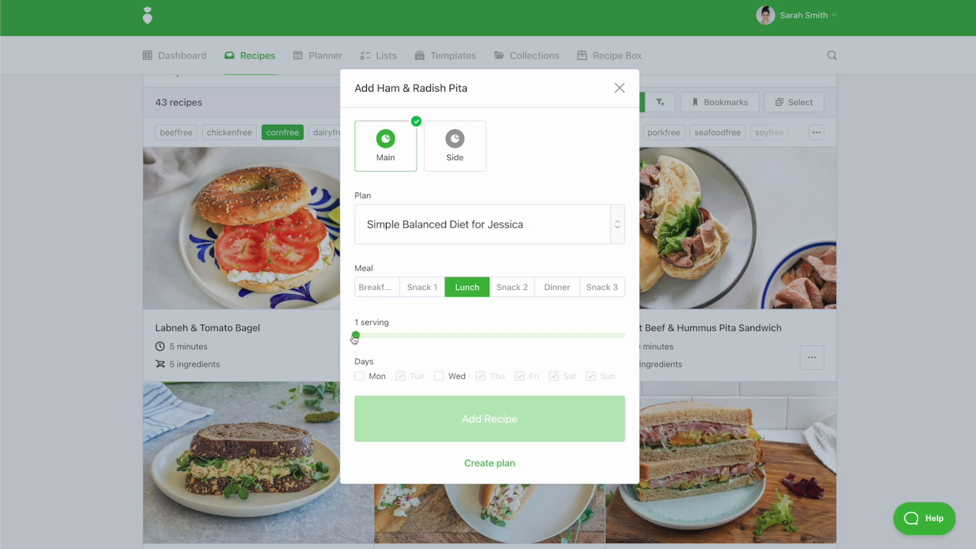
{"action": "left_click", "coordinate": [358, 376]}
{"action": "left_click", "coordinate": [438, 376]}
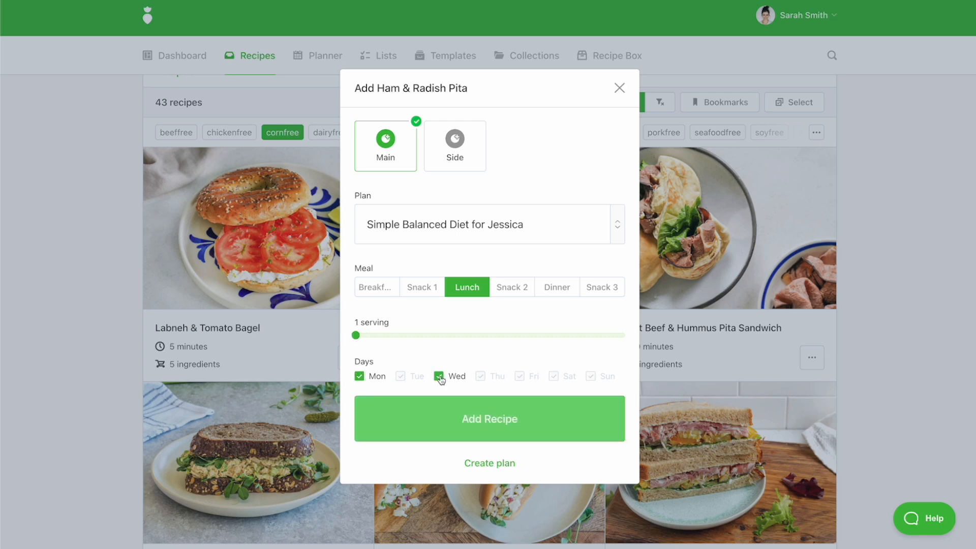
{"action": "left_click", "coordinate": [455, 420]}
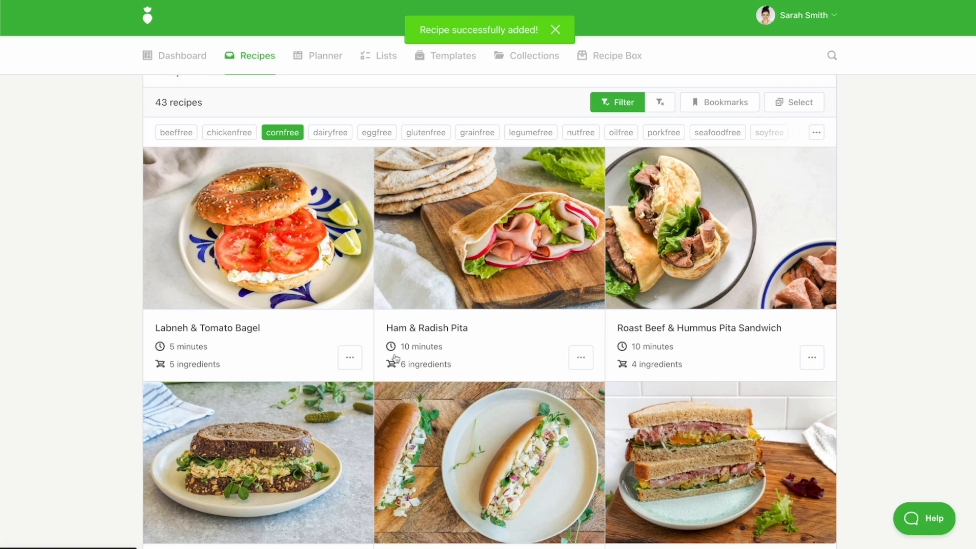
- Return to the planner and review the per-meal calorie breakdown in the nutrition insights for Monday and Tuesday
{"action": "left_click", "coordinate": [334, 61]}
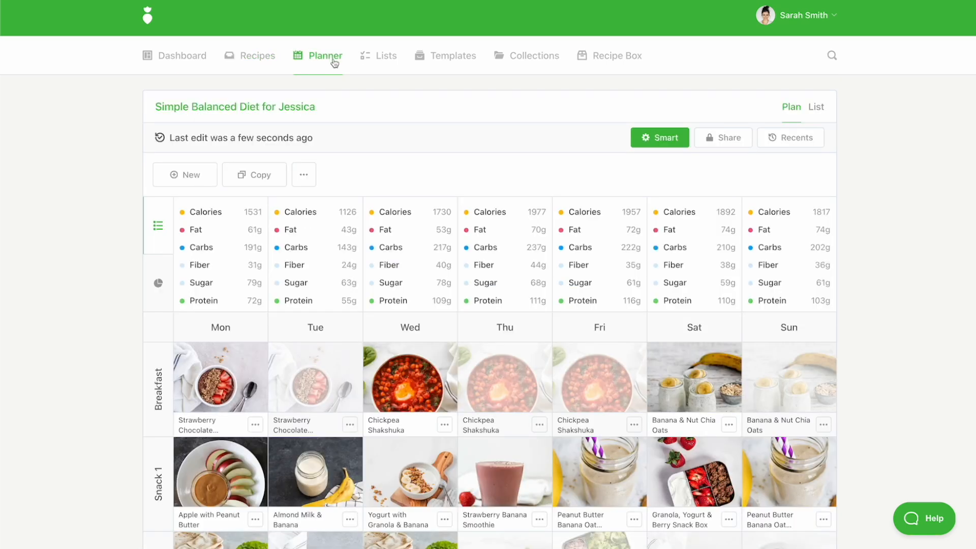
{"action": "left_click", "coordinate": [256, 214]}
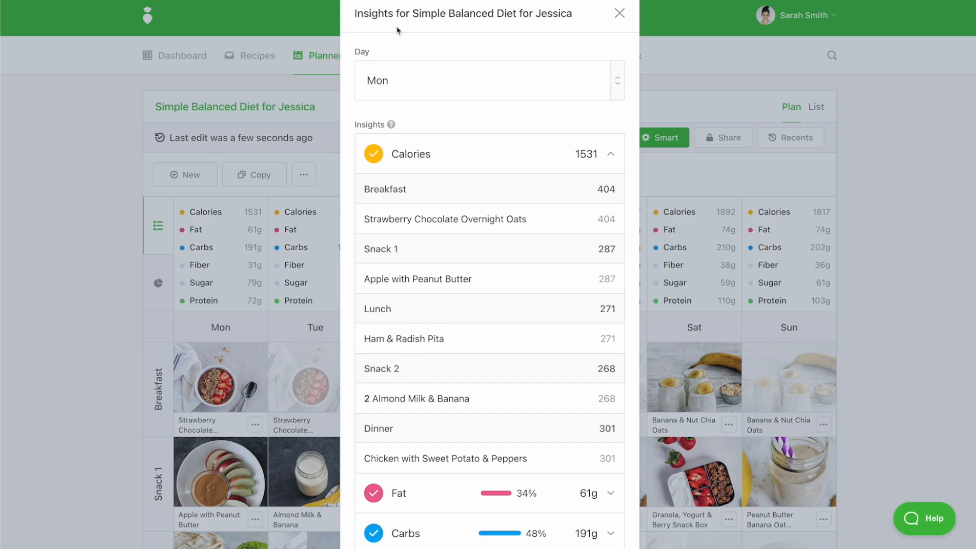
{"action": "left_click", "coordinate": [447, 87]}
{"action": "left_click", "coordinate": [417, 173]}
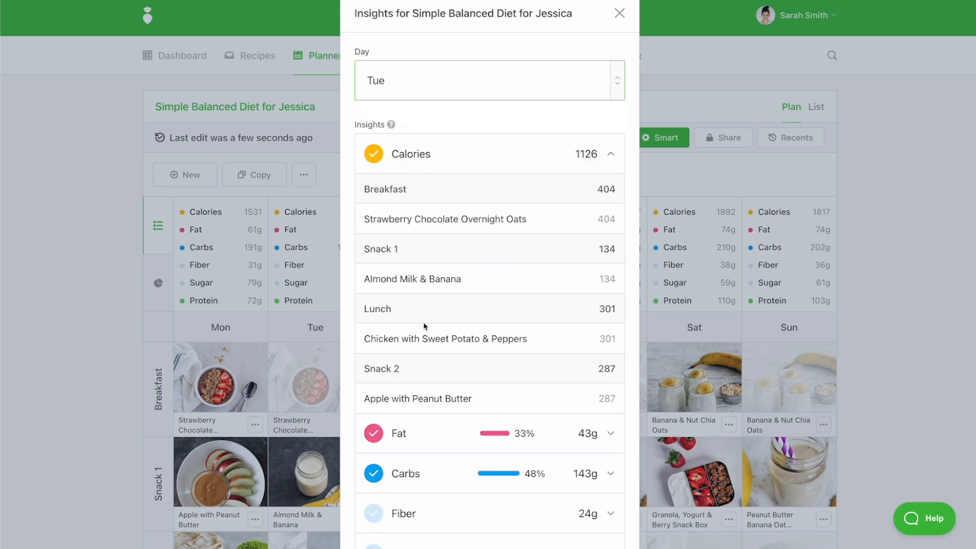
{"action": "scroll", "coordinate": [425, 321], "scroll_direction": "down", "scroll_amount": 2}
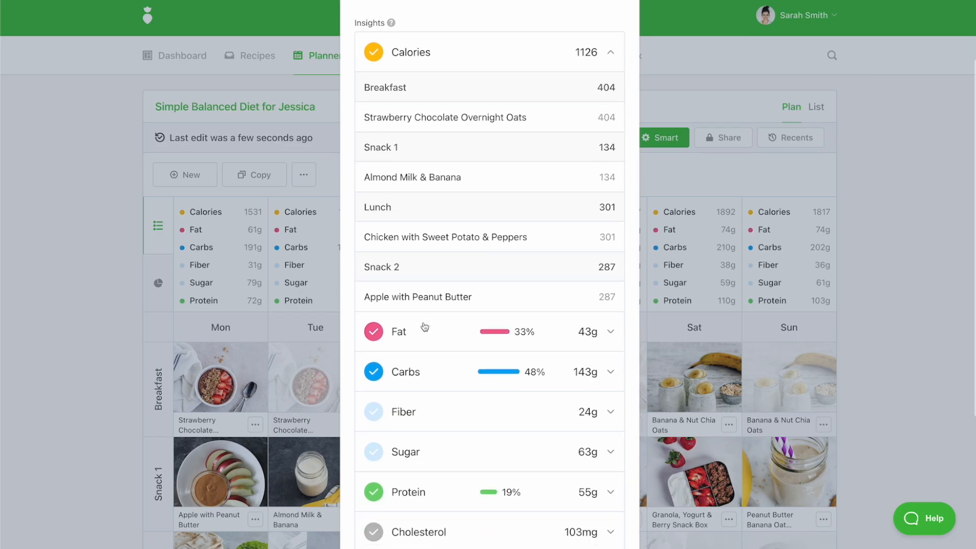